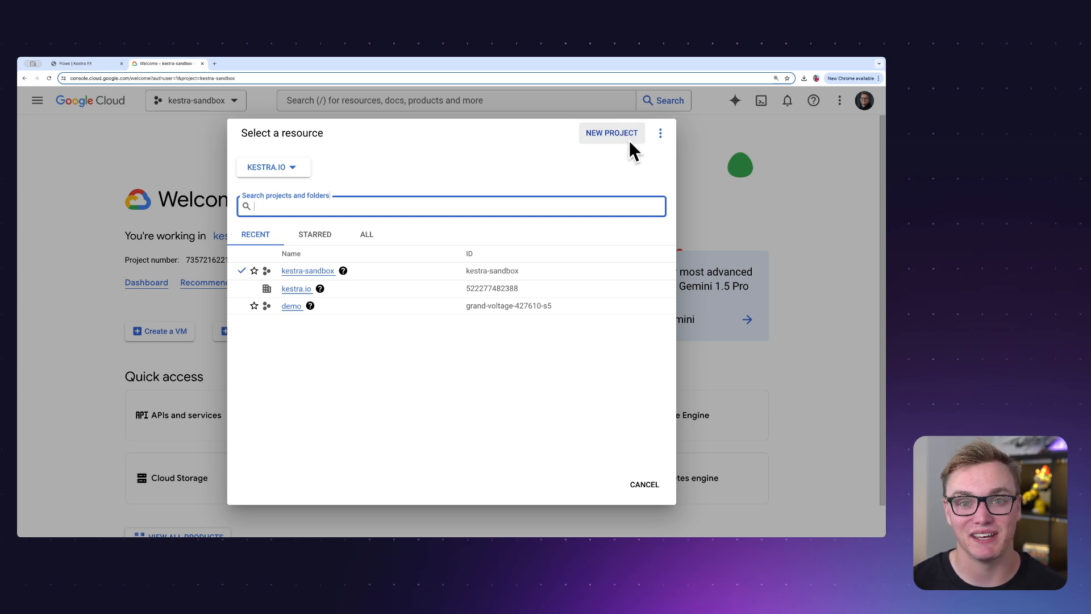
Keep the kestra-sandbox project selected and enable the Cloud Run Admin API from the API Library
{"action": "key", "text": "Escape"}
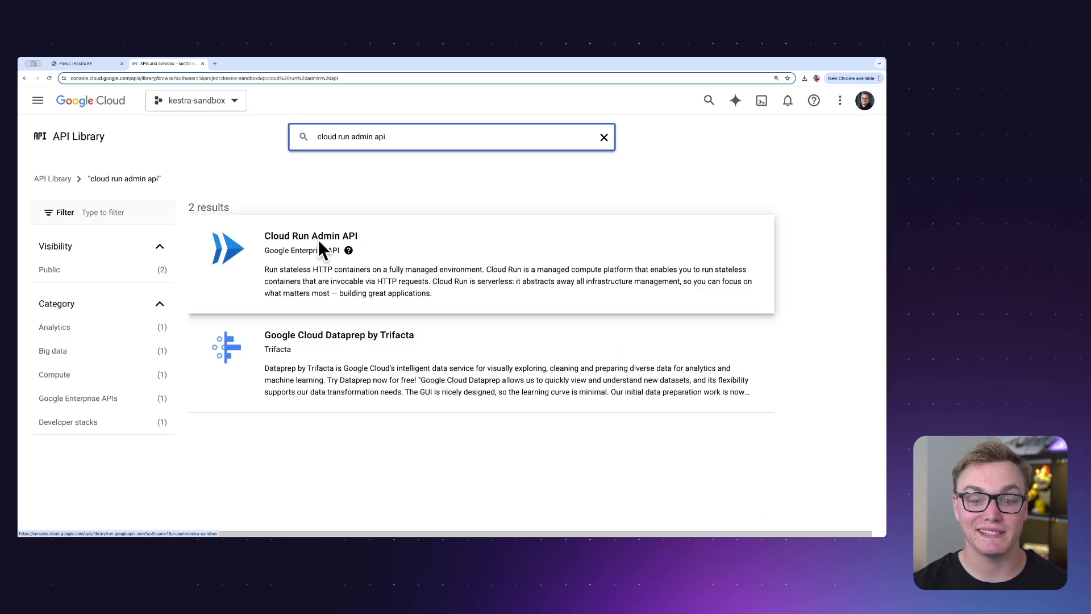
{"action": "left_click", "coordinate": [310, 238]}
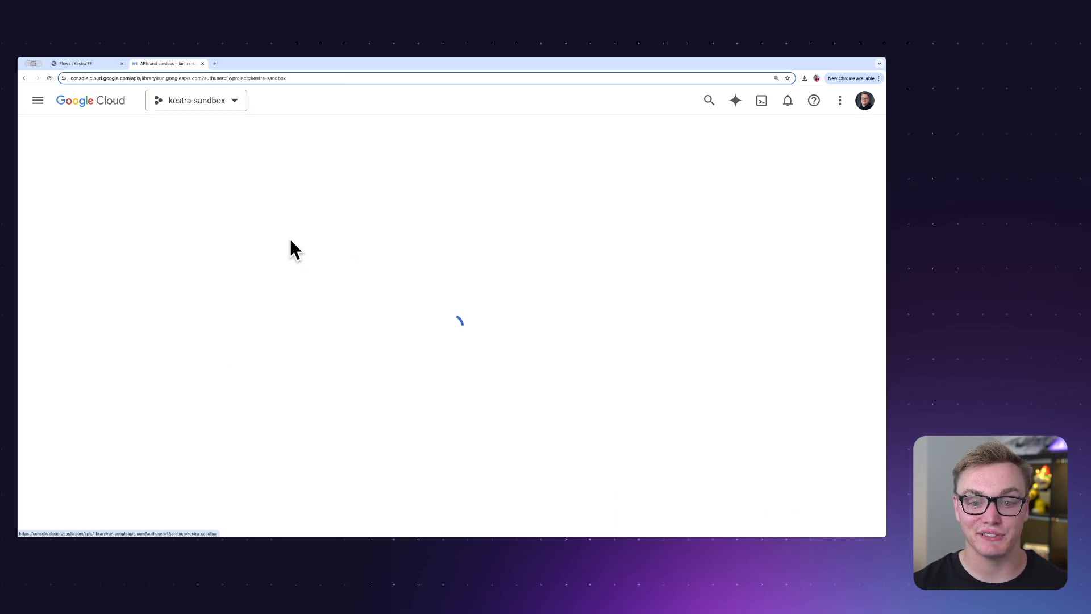
{"action": "left_click", "coordinate": [149, 250]}
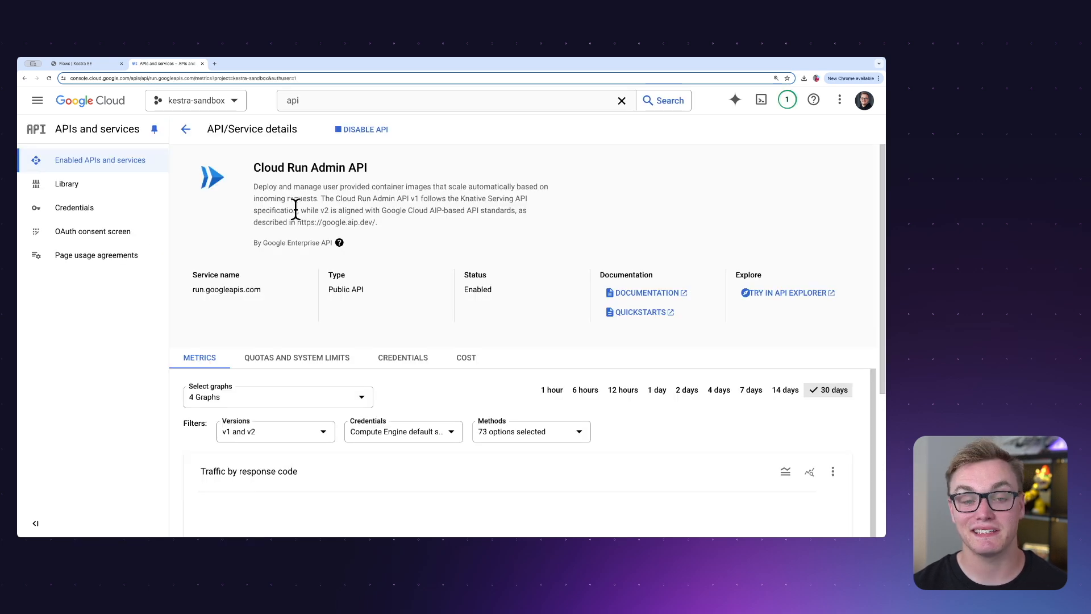
From the API credentials, go to service account management and create a service account named kestra-cloudrun-demo
{"action": "left_click", "coordinate": [103, 212]}
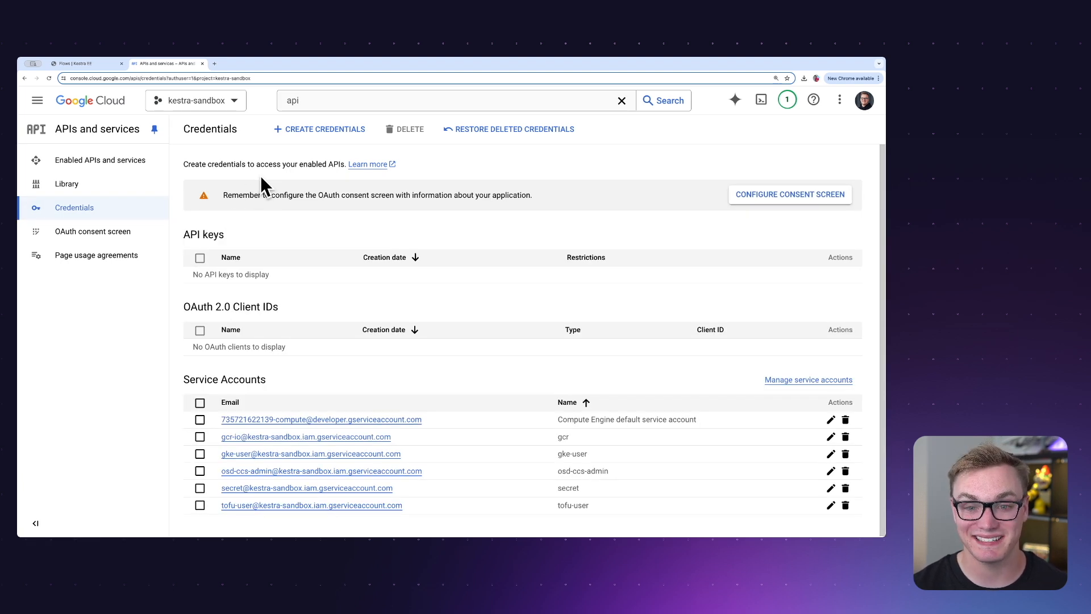
{"action": "left_click", "coordinate": [802, 379]}
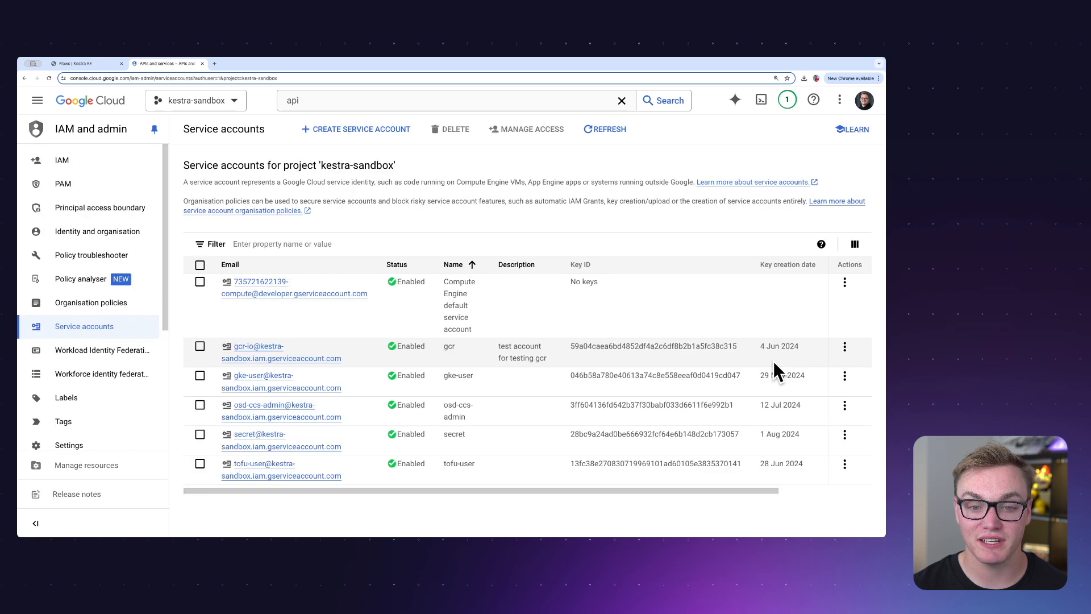
{"action": "left_click", "coordinate": [362, 129]}
{"action": "left_click", "coordinate": [320, 195]}
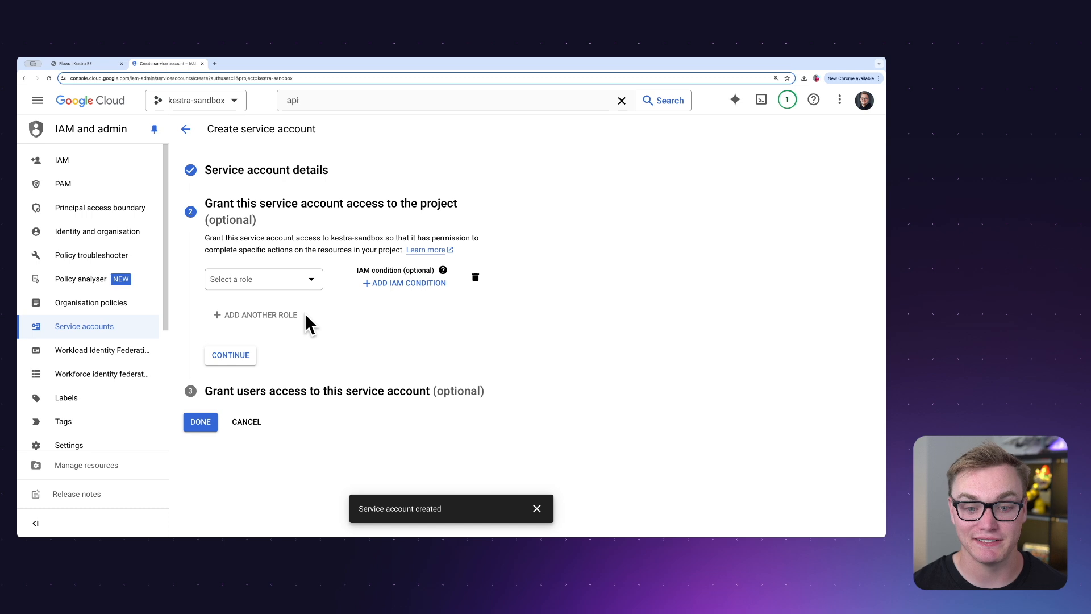
Grant the new service account the Cloud Run developer and Logs Viewer roles on the project
{"action": "left_click", "coordinate": [281, 278]}
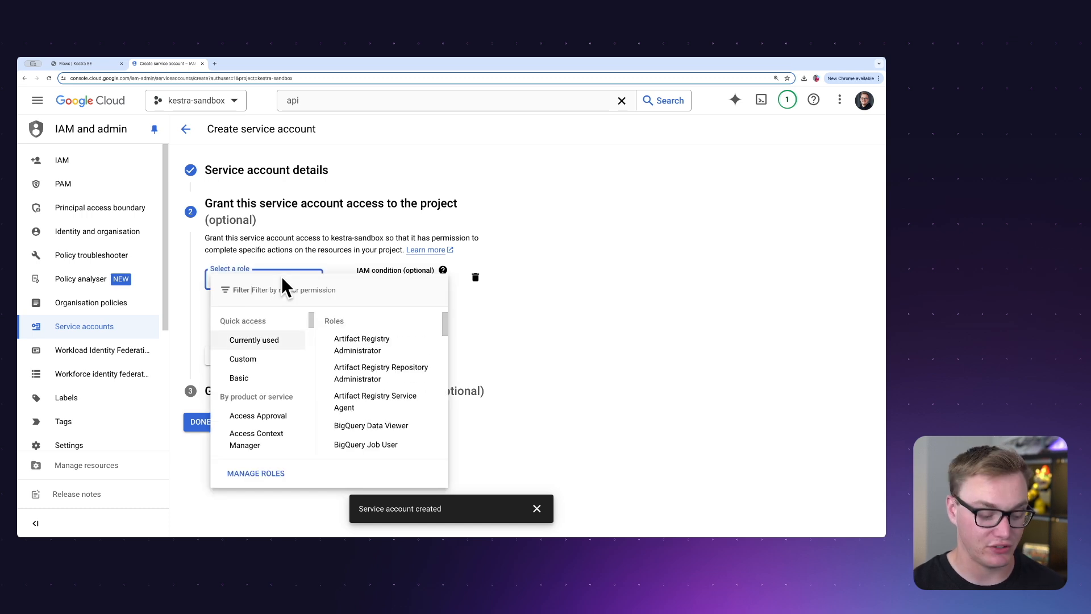
{"action": "left_click", "coordinate": [282, 287]}
{"action": "type", "text": "cl"}
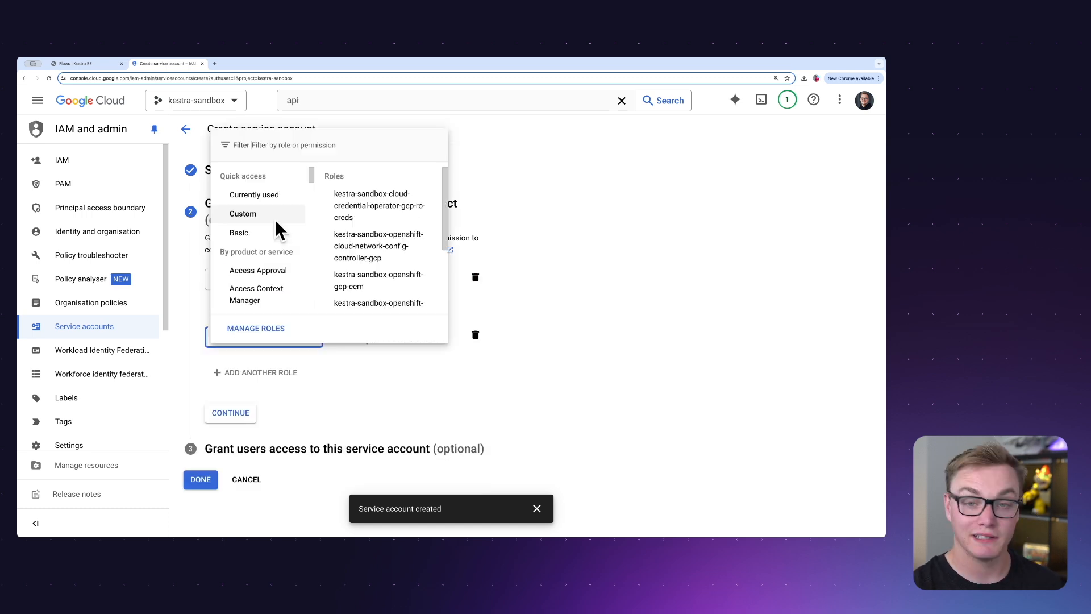
{"action": "type", "text": "logs viewer"}
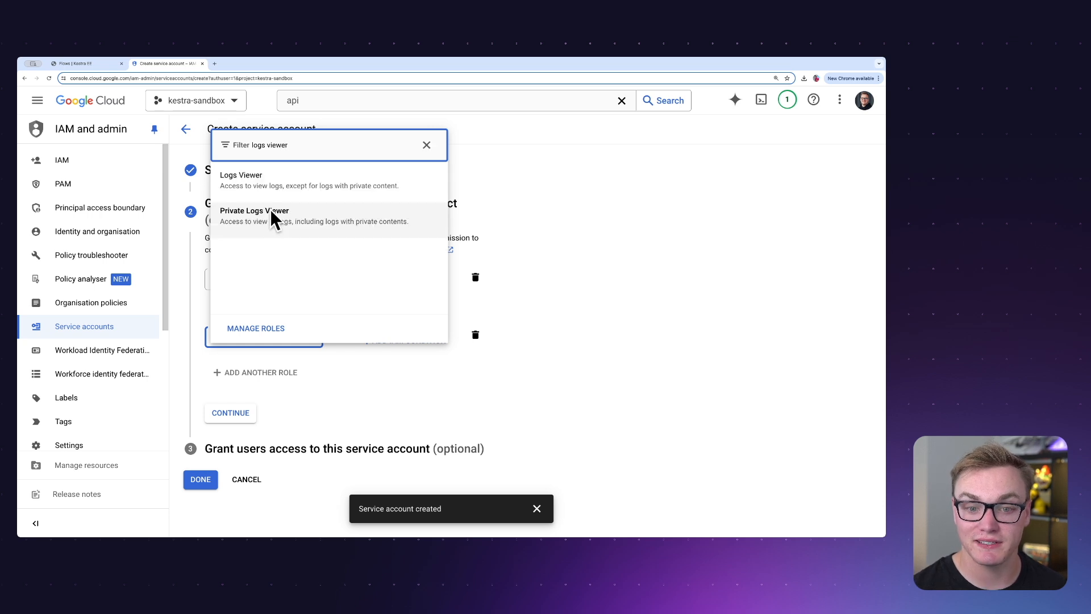
{"action": "key", "text": "Return"}
Add the Storage Admin role as a third role and finish creating the service account
{"action": "left_click", "coordinate": [244, 389]}
{"action": "left_click", "coordinate": [263, 393]}
{"action": "type", "text": "storage admin"}
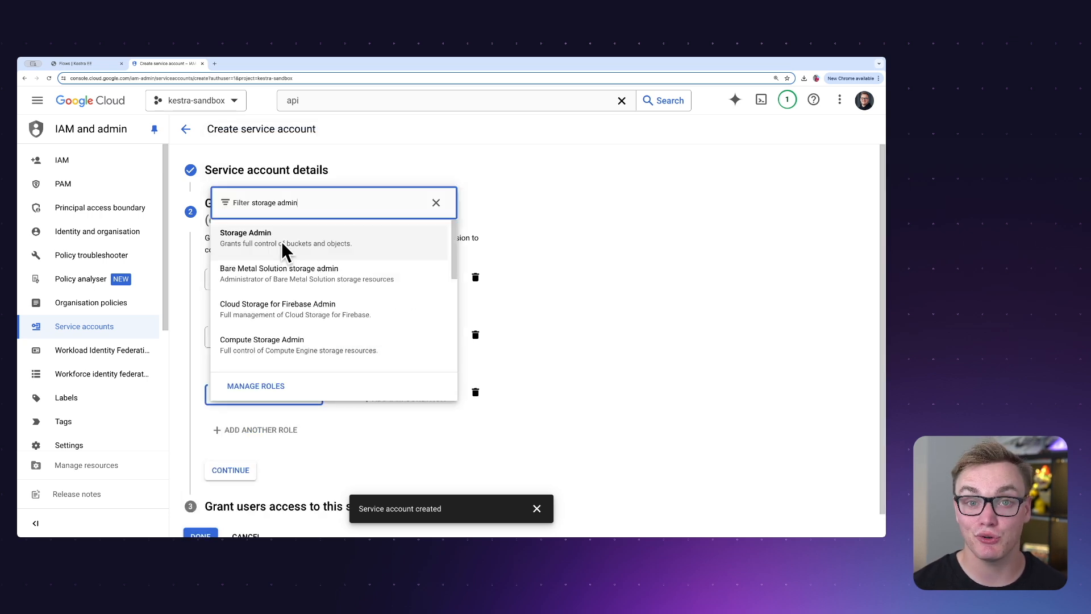
{"action": "left_click", "coordinate": [284, 250]}
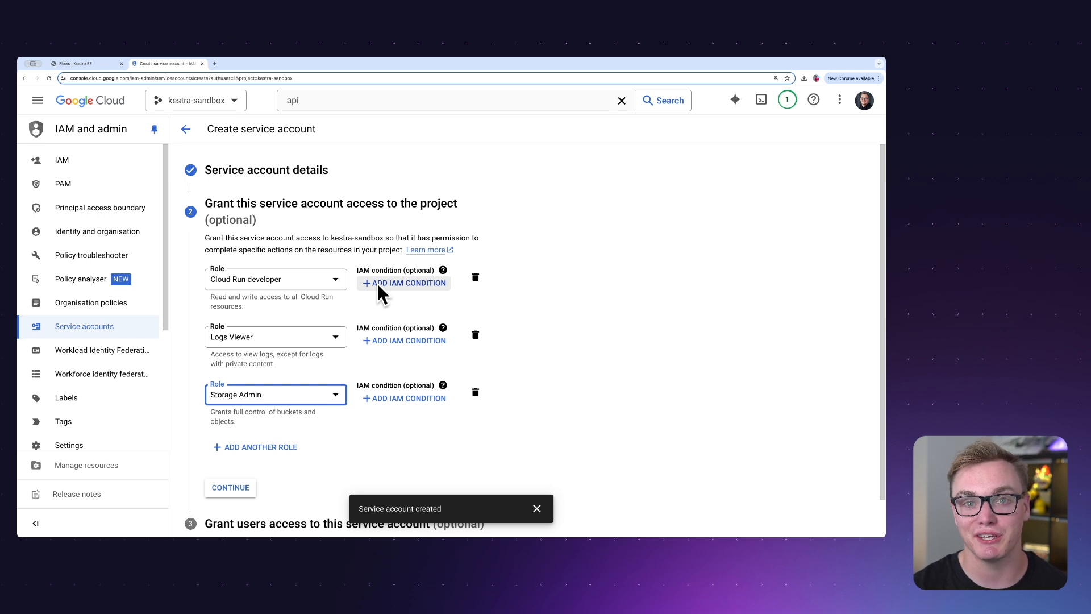
{"action": "left_click", "coordinate": [235, 487]}
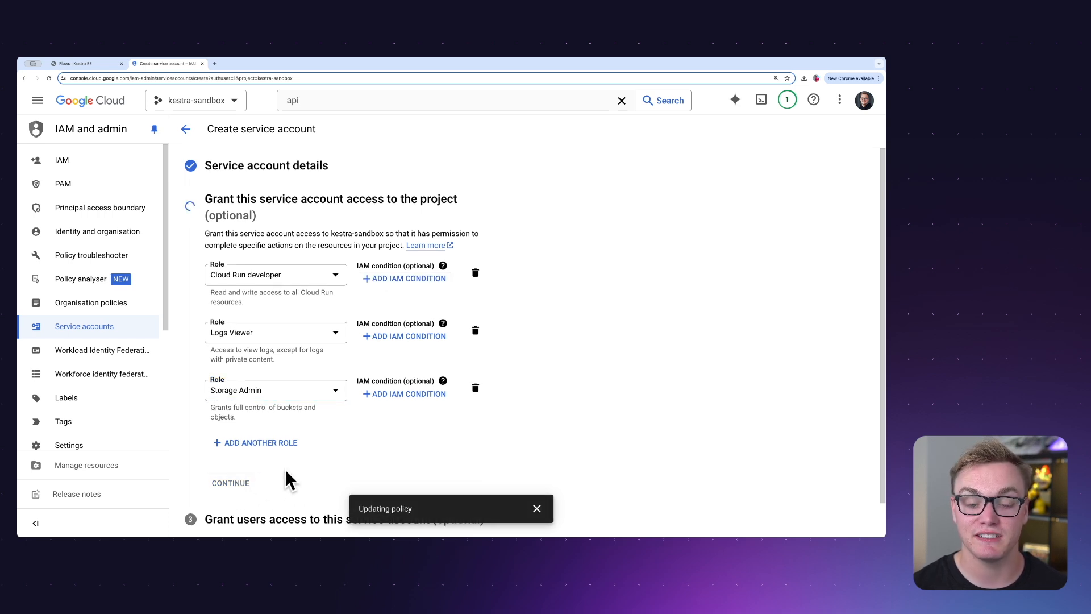
{"action": "left_click", "coordinate": [200, 412]}
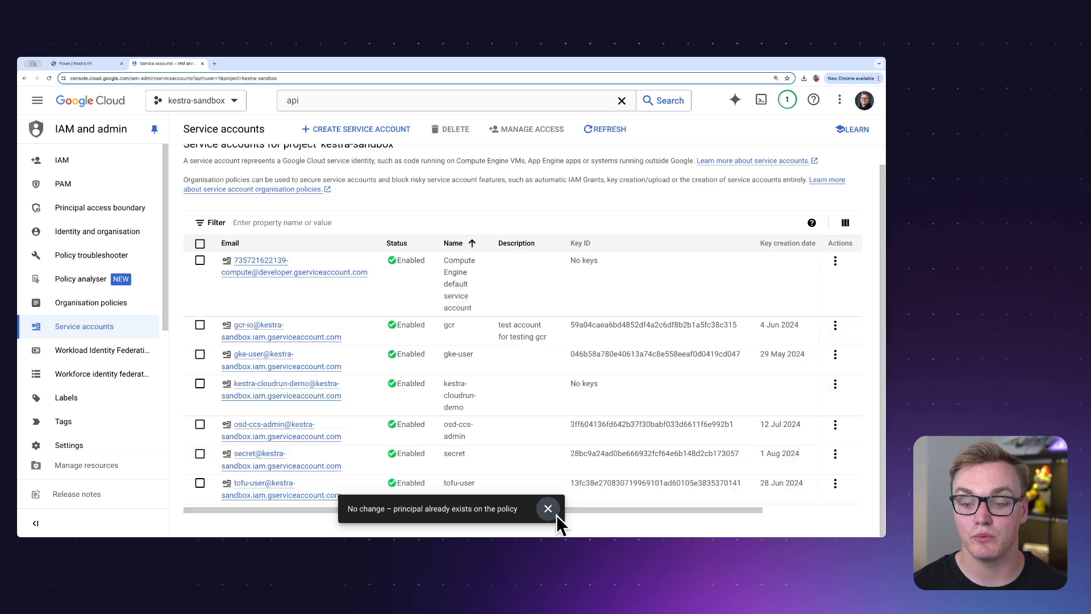
{"action": "left_click", "coordinate": [549, 508]}
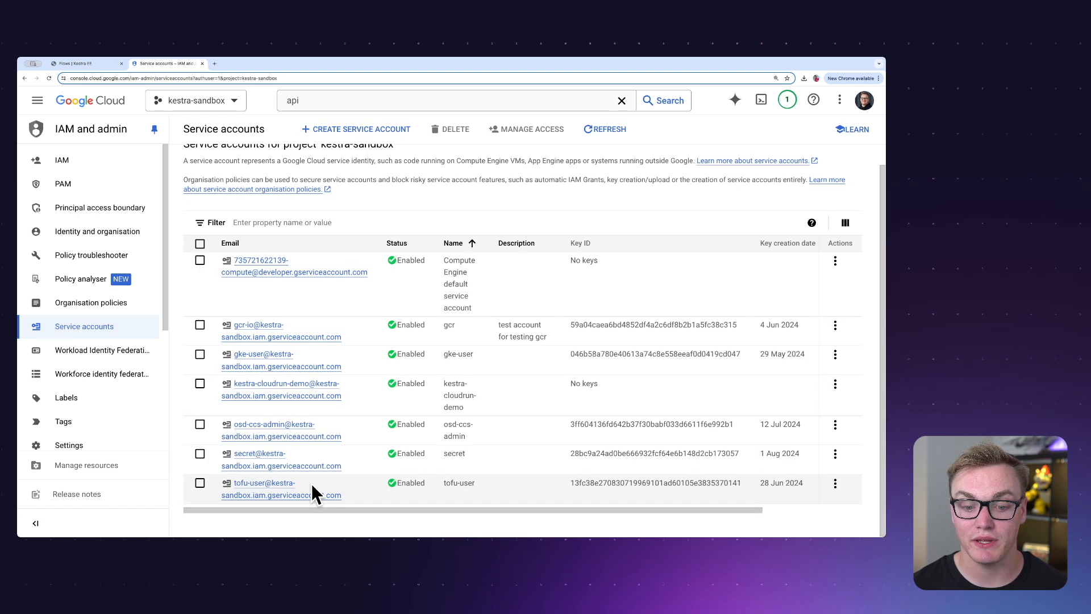
In the Compute Engine default service account's permissions, start granting access with the kestra-cloudrun-demo service account as new principal
{"action": "mouse_move", "coordinate": [276, 390]}
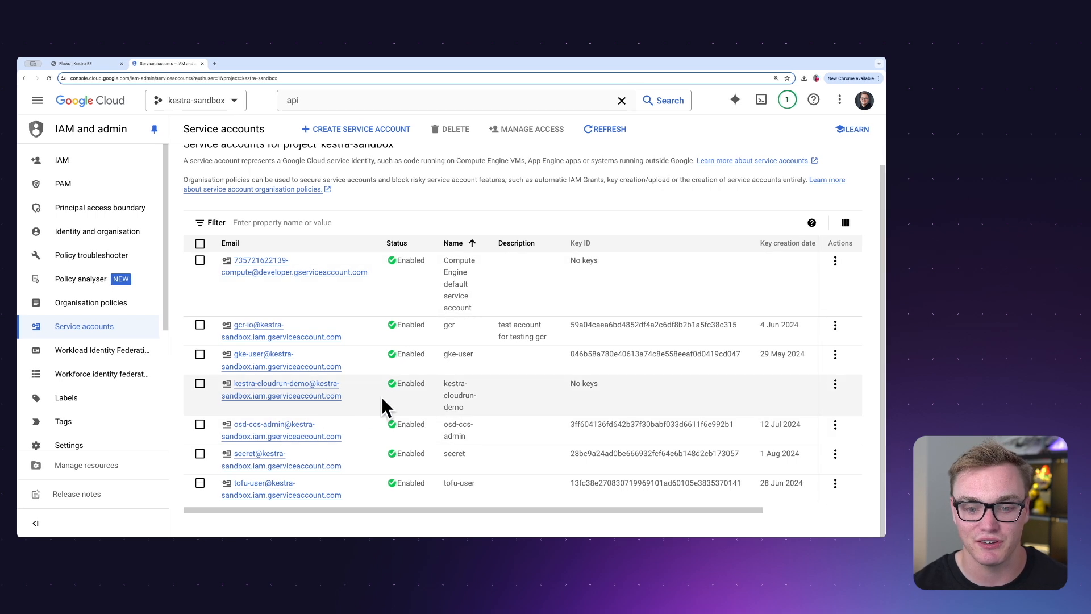
{"action": "left_click", "coordinate": [300, 271]}
{"action": "left_click", "coordinate": [282, 159]}
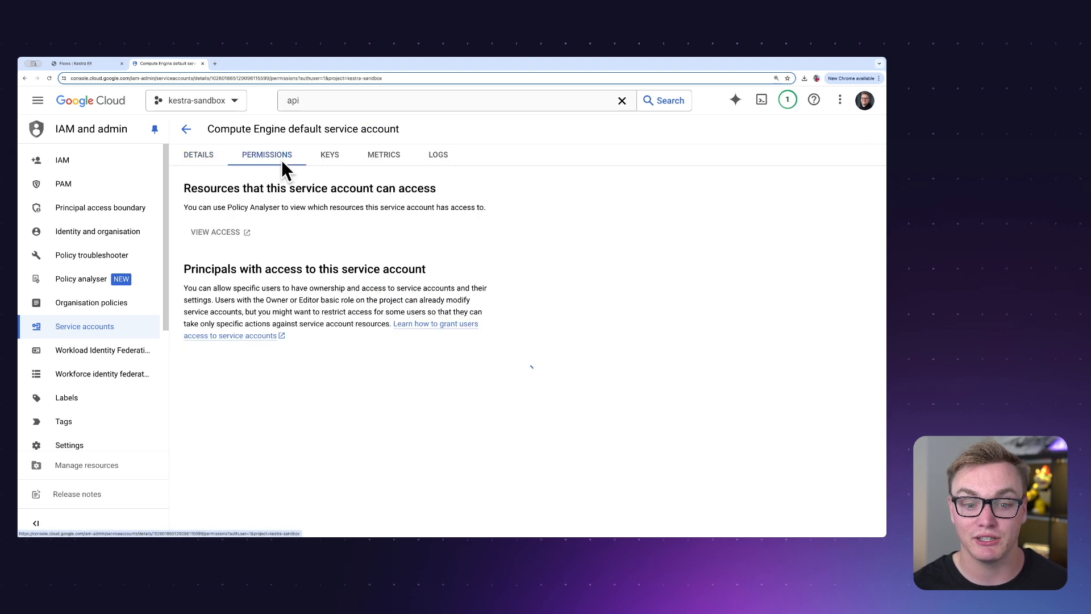
{"action": "scroll", "coordinate": [270, 369], "scroll_direction": "down", "scroll_amount": 2}
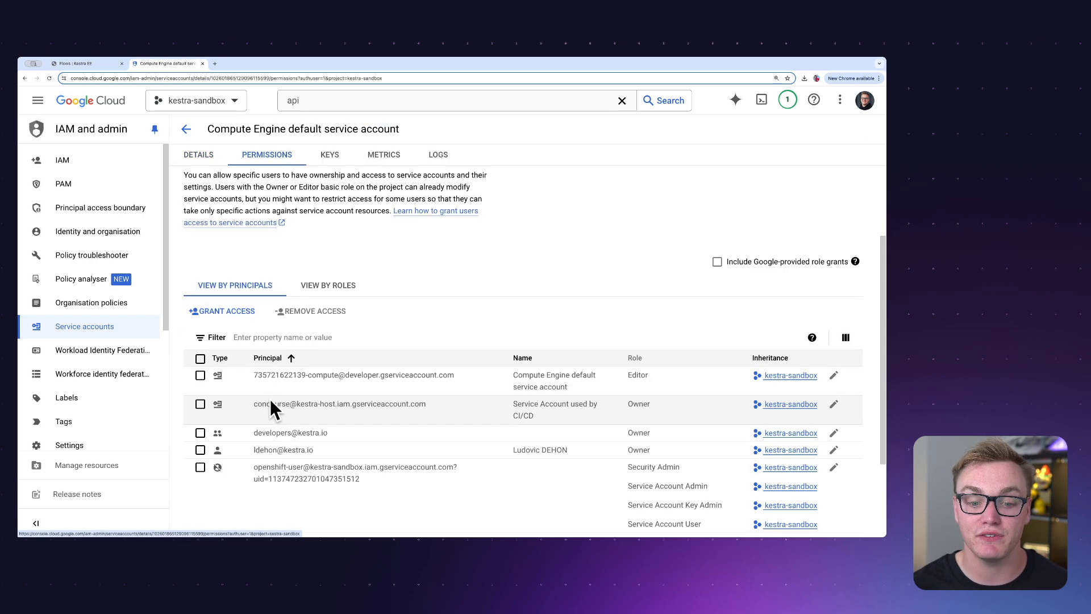
{"action": "left_click", "coordinate": [237, 312]}
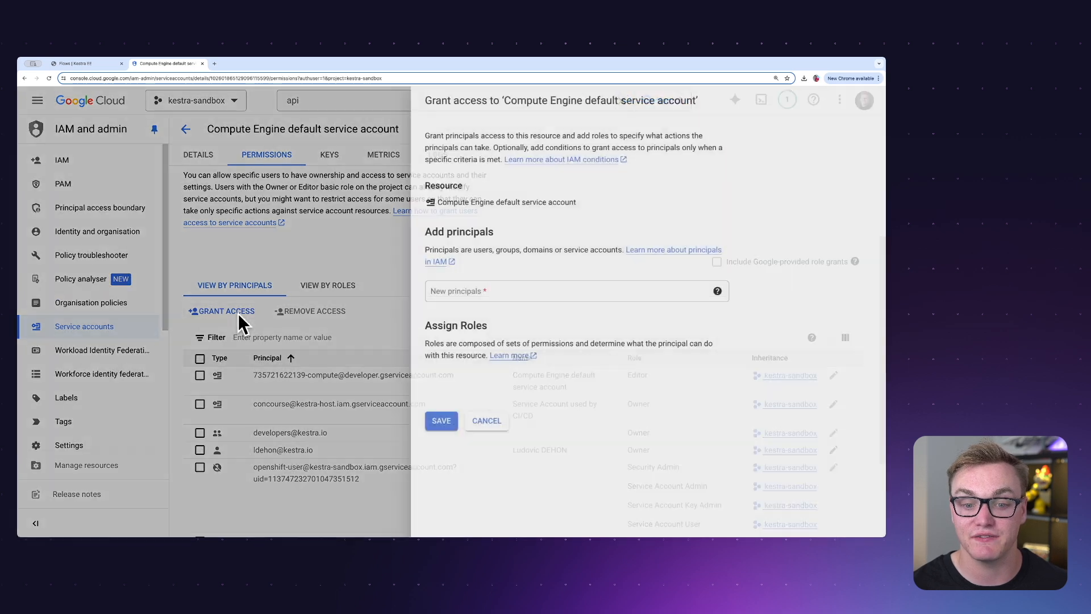
{"action": "left_click", "coordinate": [477, 291]}
{"action": "key", "text": "ctrl+v"}
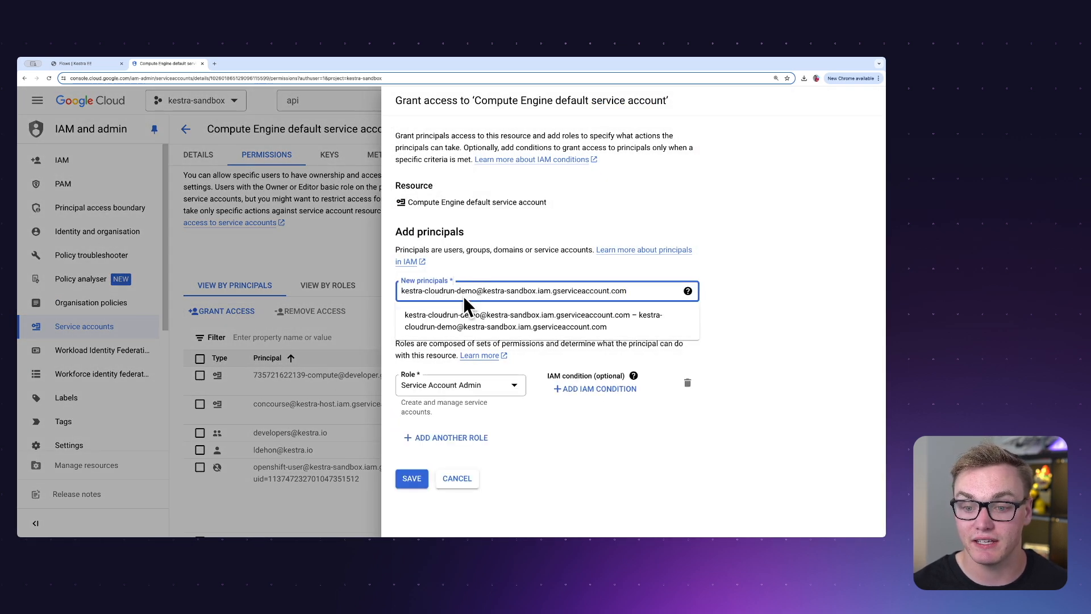
{"action": "left_click", "coordinate": [461, 318]}
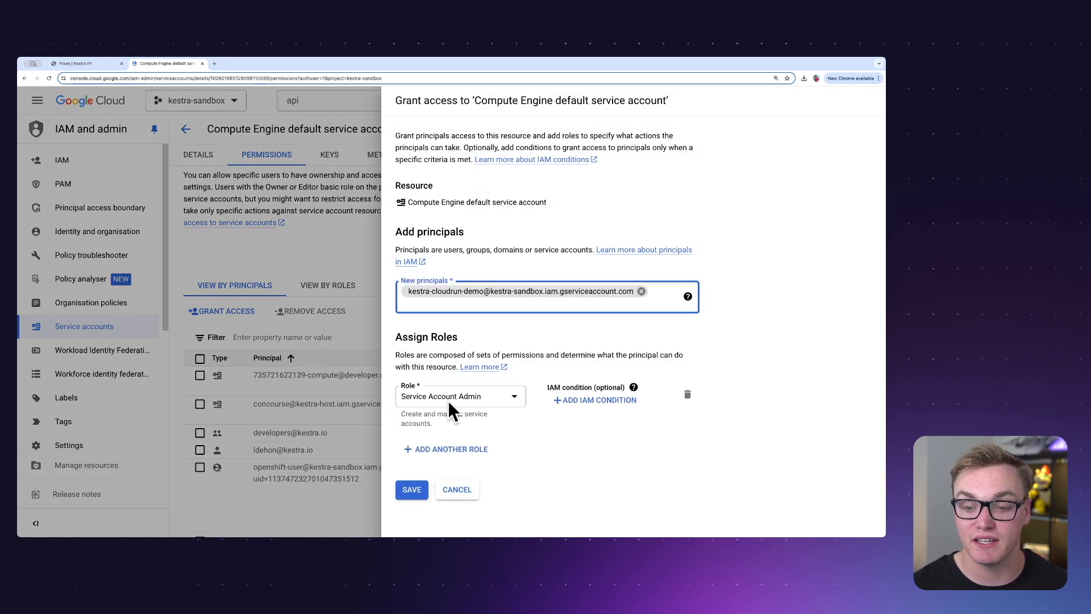
Assign the Owner role to the new principal and save the access grant
{"action": "left_click", "coordinate": [455, 394]}
{"action": "type", "text": "owner"}
{"action": "key", "text": "Return"}
{"action": "left_click", "coordinate": [412, 499]}
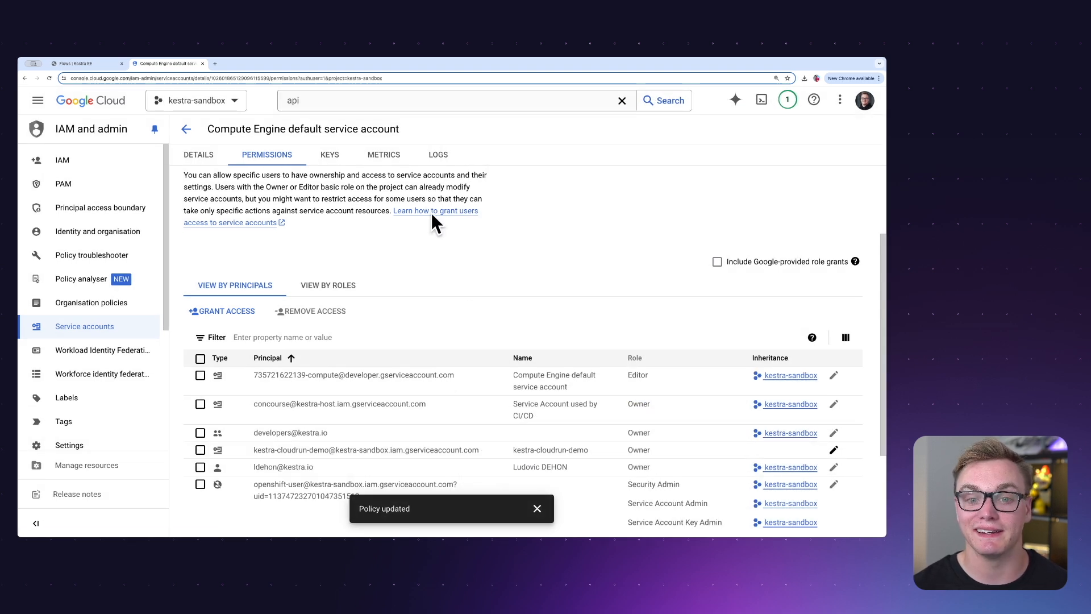
Create and download a JSON private key for the kestra-cloudrun-demo service account
{"action": "left_click", "coordinate": [186, 129]}
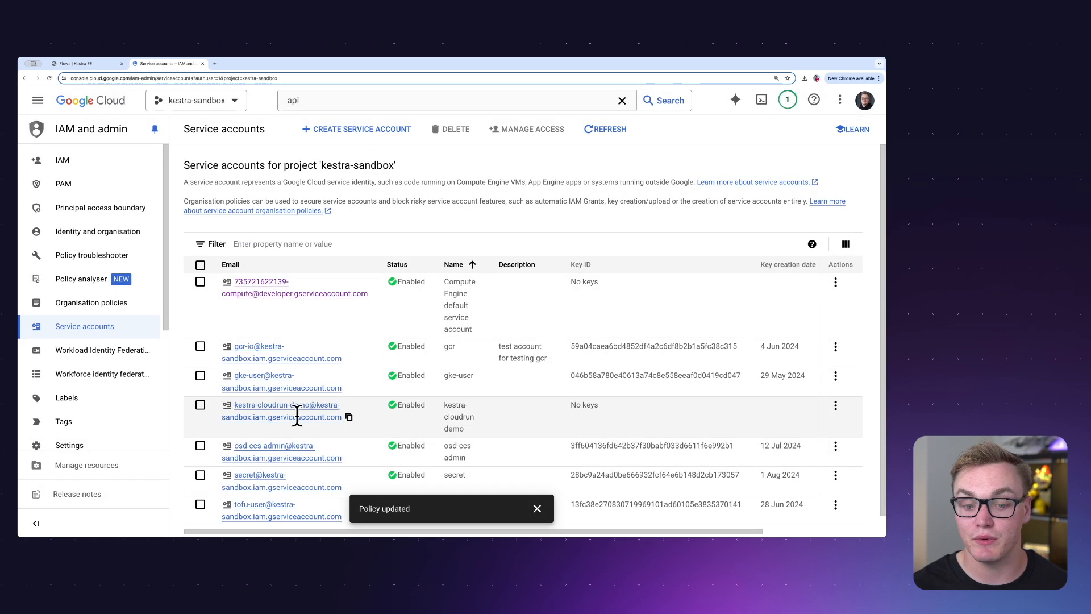
{"action": "left_click", "coordinate": [297, 415]}
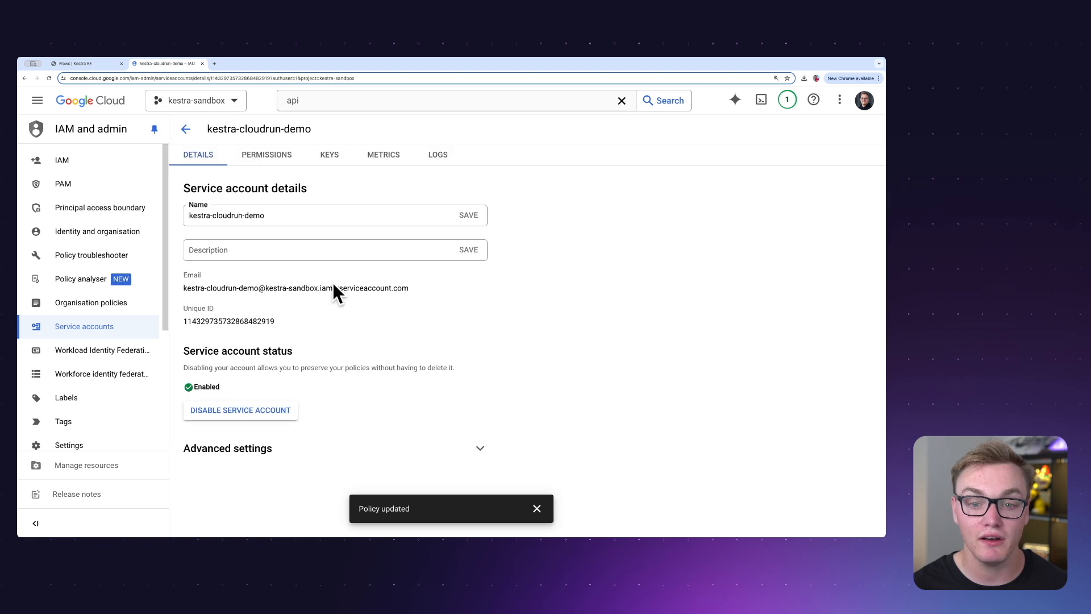
{"action": "left_click", "coordinate": [330, 153]}
{"action": "left_click", "coordinate": [209, 351]}
{"action": "left_click", "coordinate": [238, 374]}
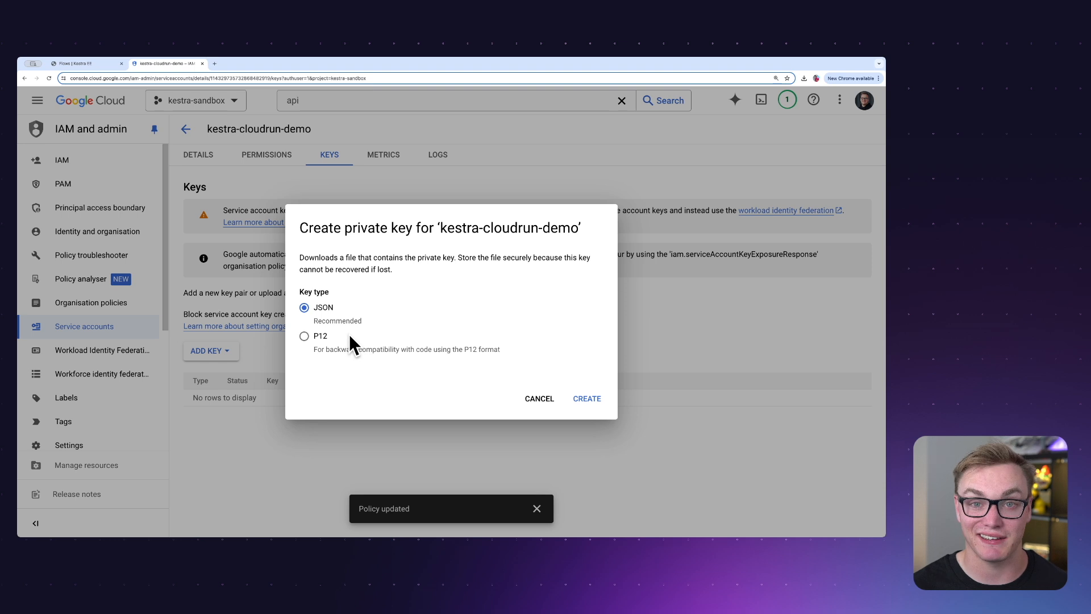
{"action": "left_click", "coordinate": [586, 397]}
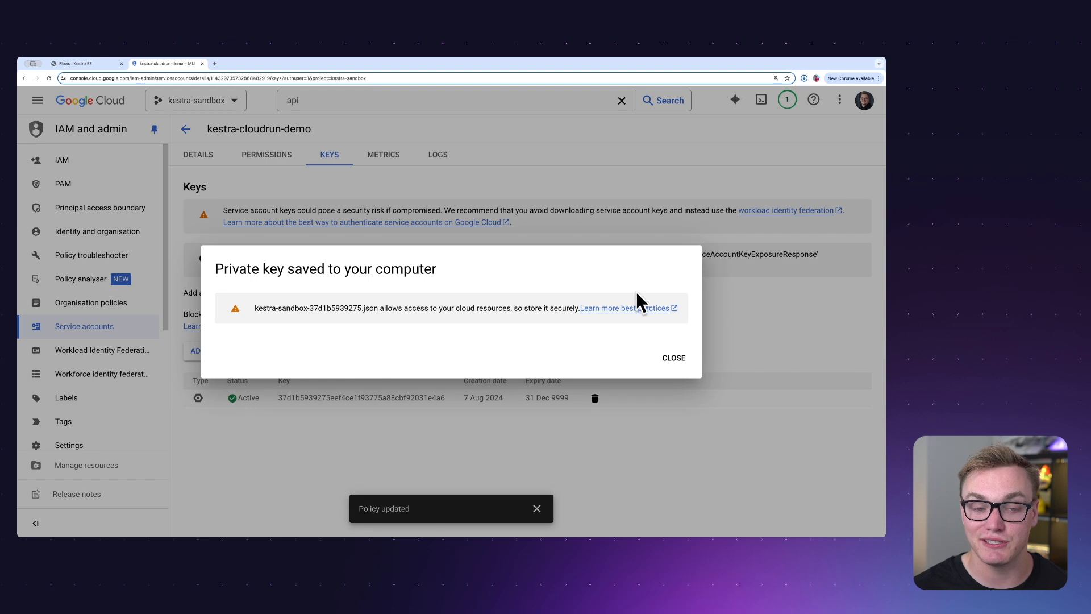
{"action": "left_click", "coordinate": [683, 357]}
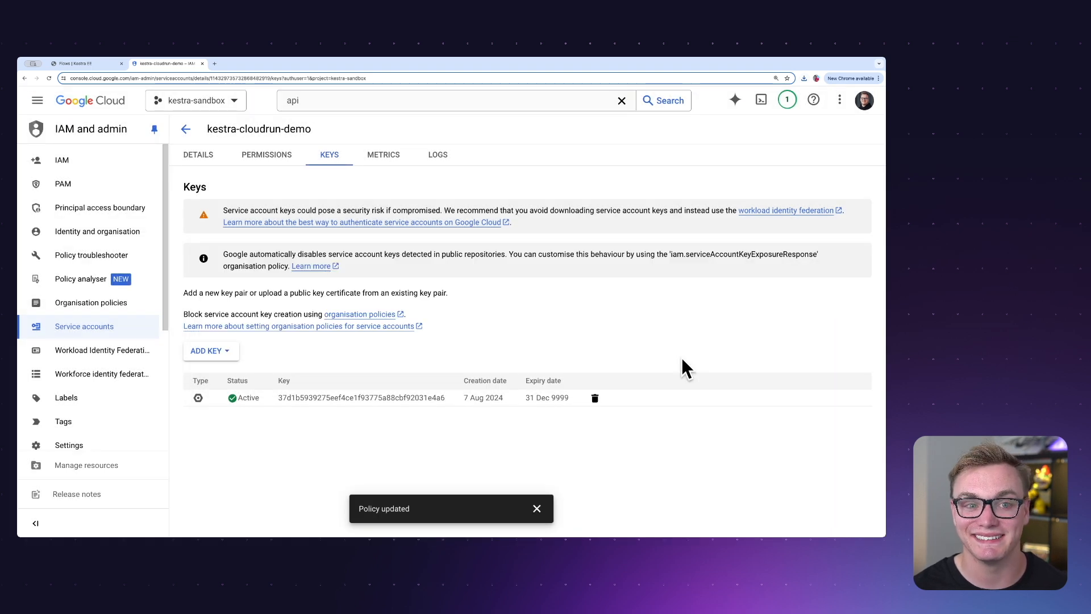
Find Cloud Storage buckets through the console search and start a new bucket named kestra-cloudrun-demo-bucket
{"action": "left_click", "coordinate": [360, 107]}
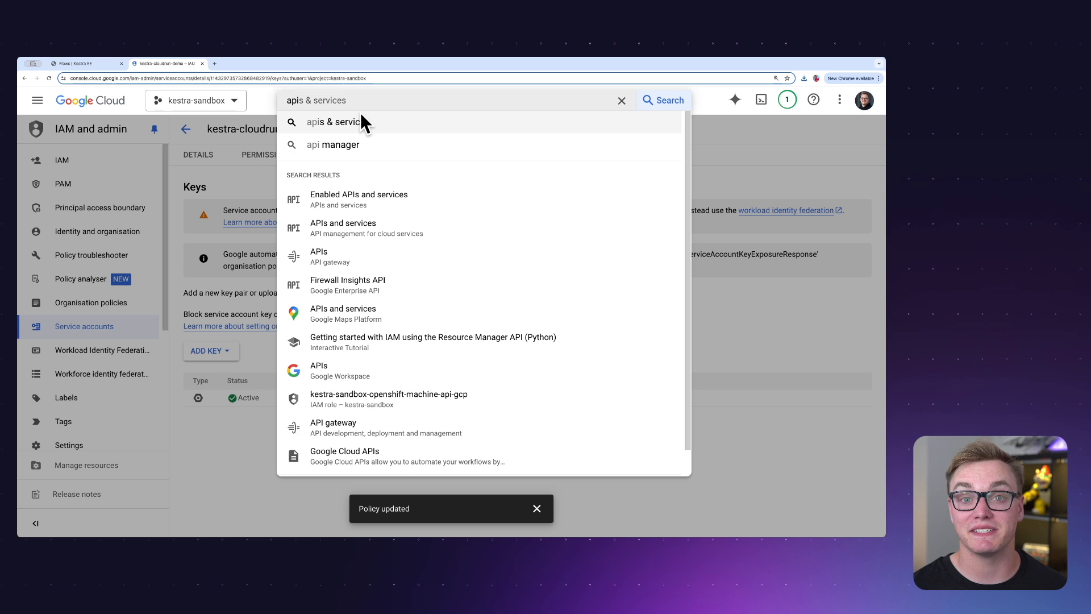
{"action": "key", "text": "ctrl+a"}
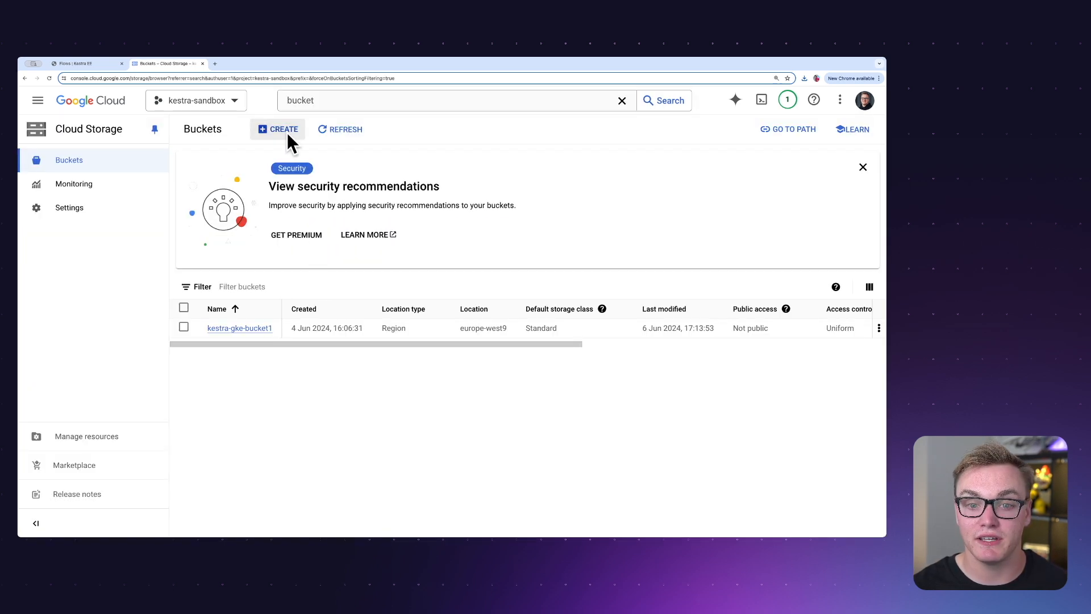
{"action": "left_click", "coordinate": [283, 130]}
{"action": "left_click", "coordinate": [267, 216]}
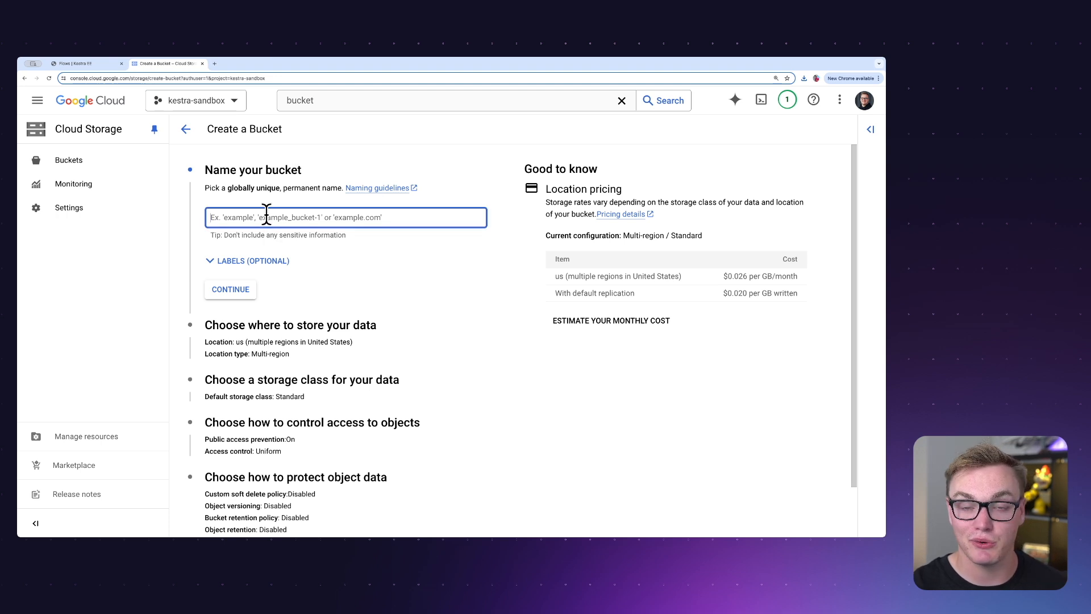
{"action": "key", "text": "ctrl+v"}
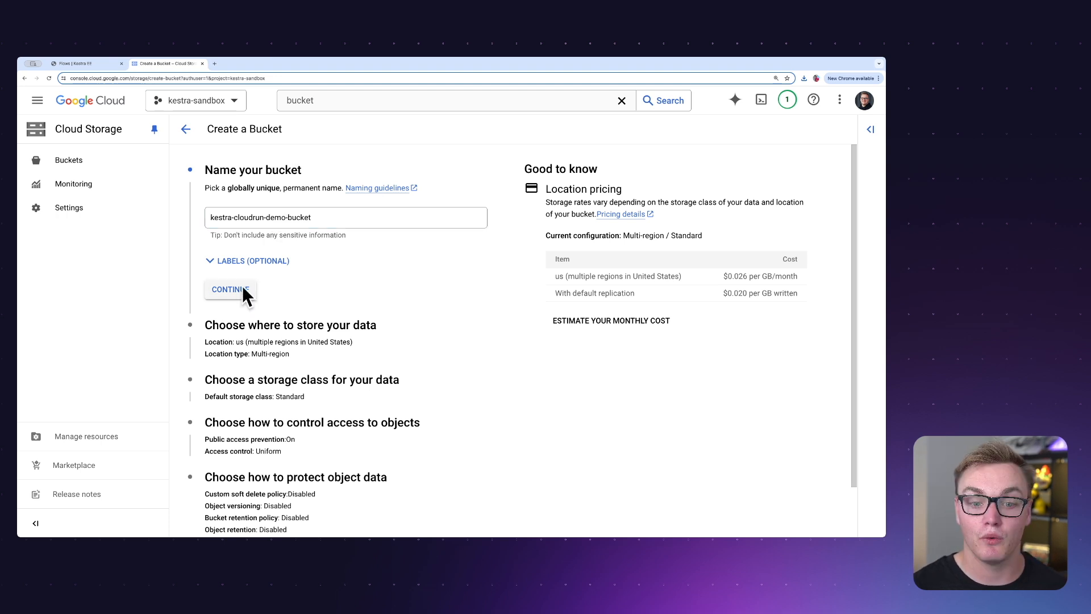
{"action": "left_click", "coordinate": [242, 285]}
Set the bucket's location to the single region europe-west2 (London) and continue to the storage class settings
{"action": "left_click", "coordinate": [224, 373]}
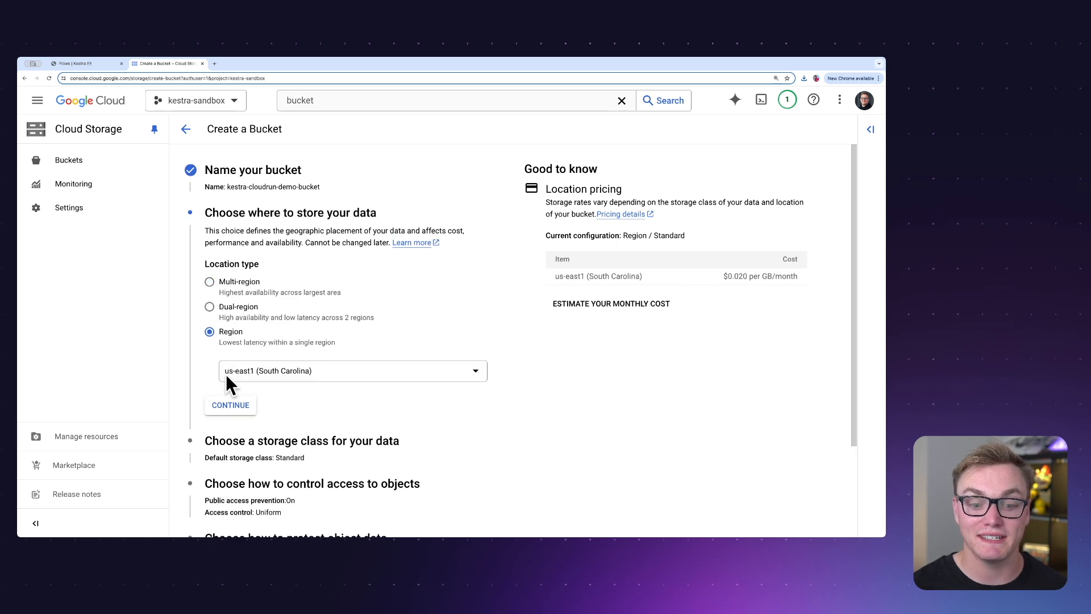
{"action": "left_click", "coordinate": [226, 373]}
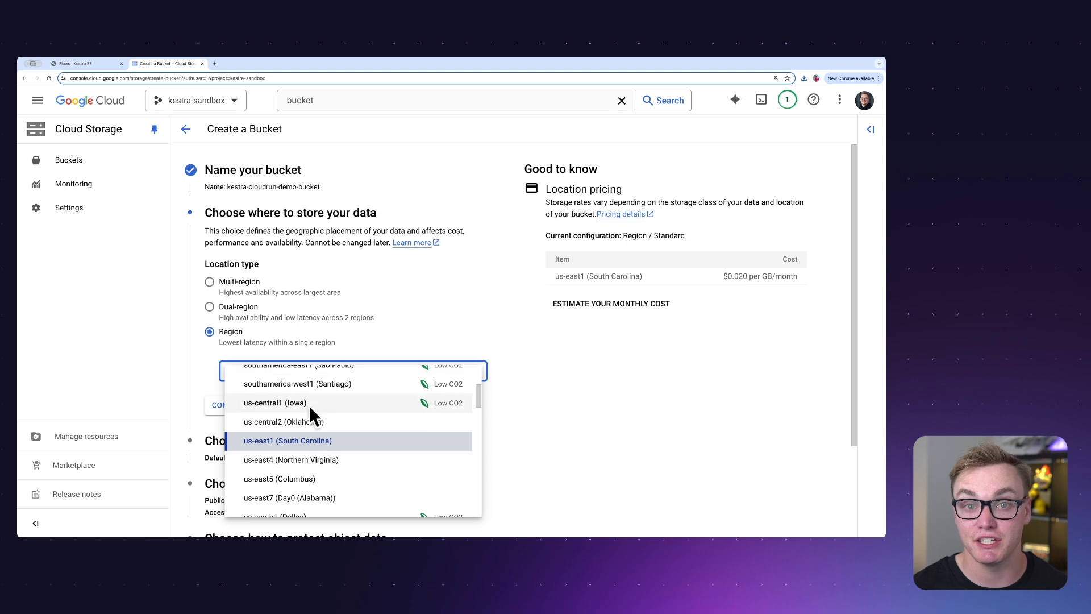
{"action": "scroll", "coordinate": [316, 421], "scroll_direction": "down", "scroll_amount": 15}
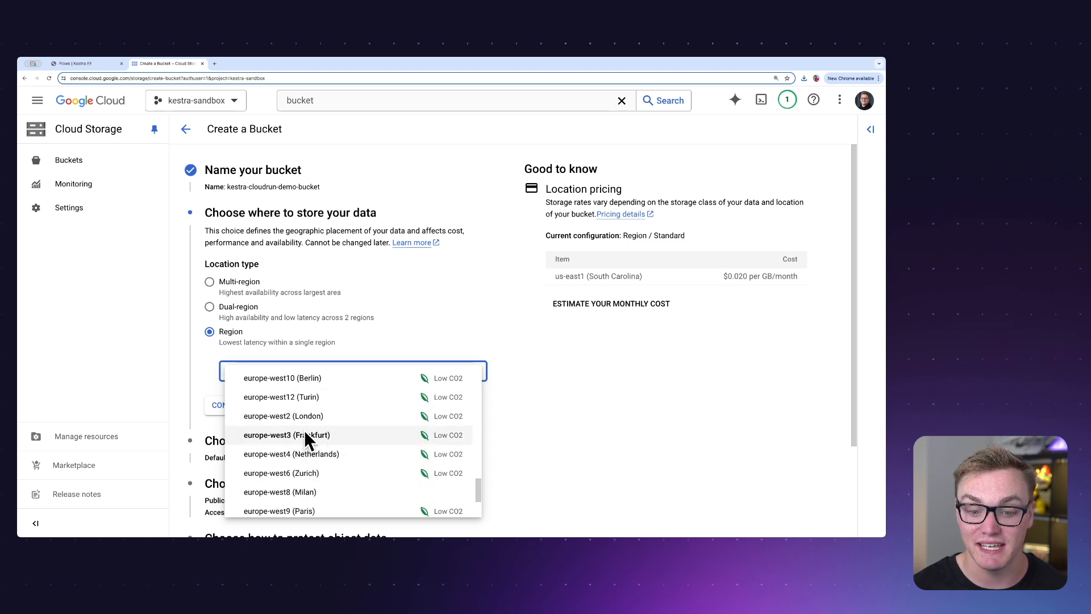
{"action": "left_click", "coordinate": [302, 417]}
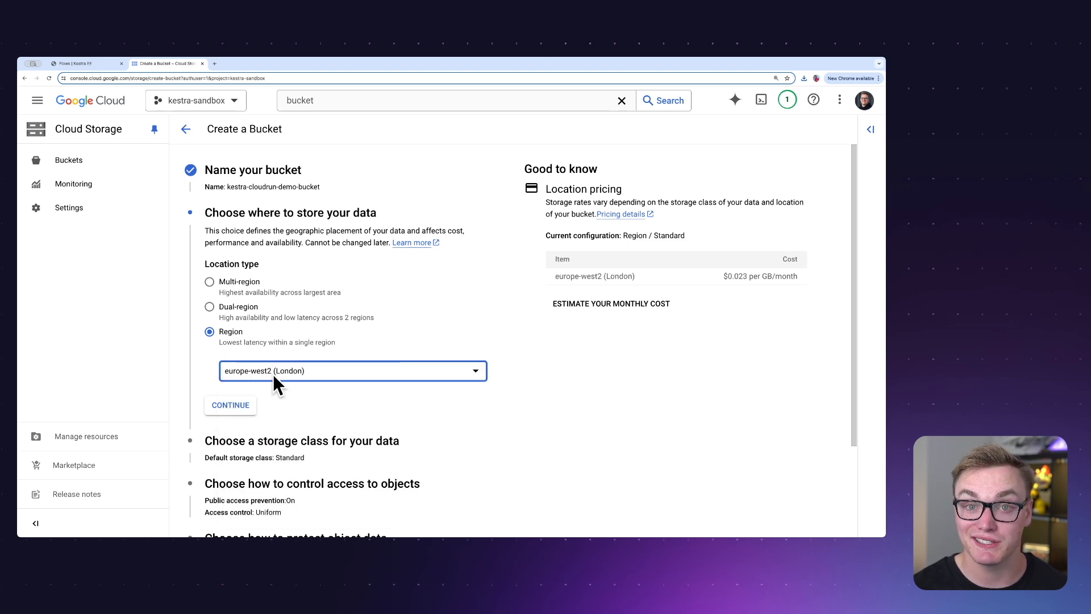
{"action": "left_click", "coordinate": [232, 406]}
Create the bucket with the remaining default settings, keeping public access prevention enforced
{"action": "scroll", "coordinate": [300, 415], "scroll_direction": "down", "scroll_amount": 2}
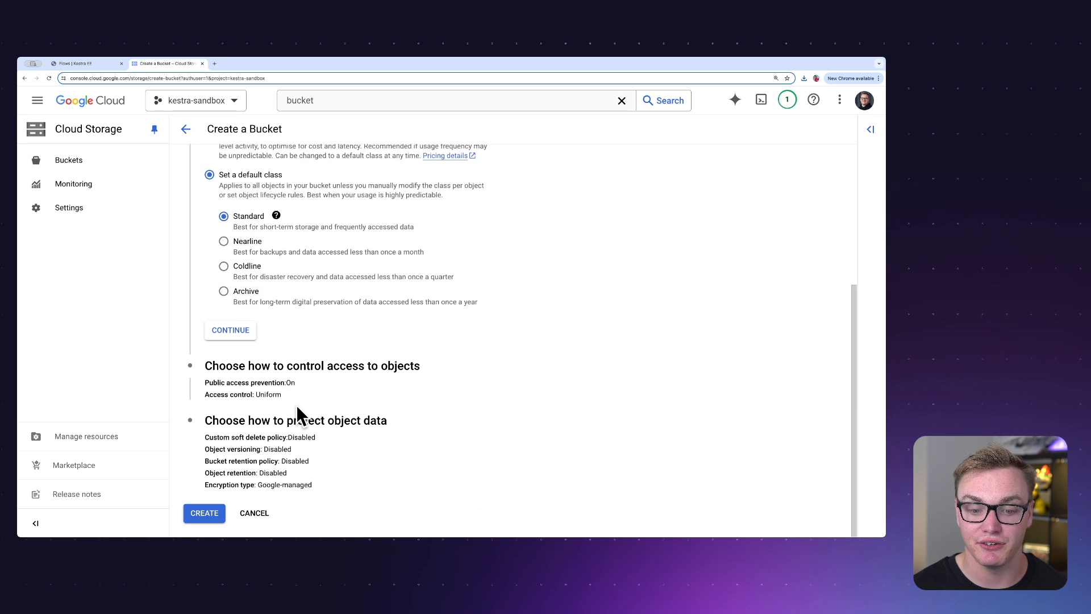
{"action": "left_click", "coordinate": [204, 511]}
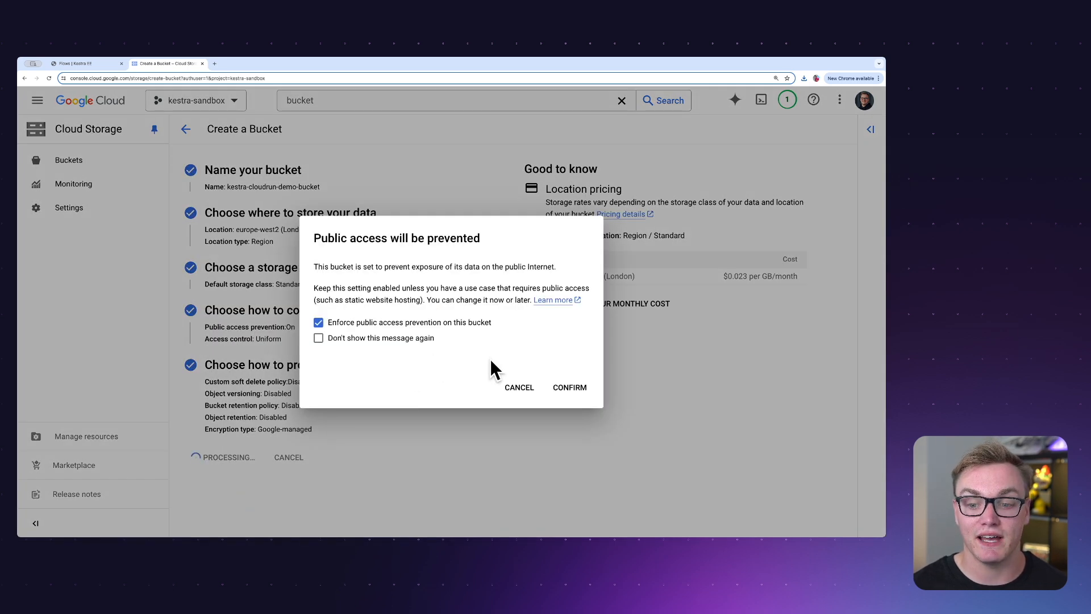
{"action": "left_click", "coordinate": [571, 385]}
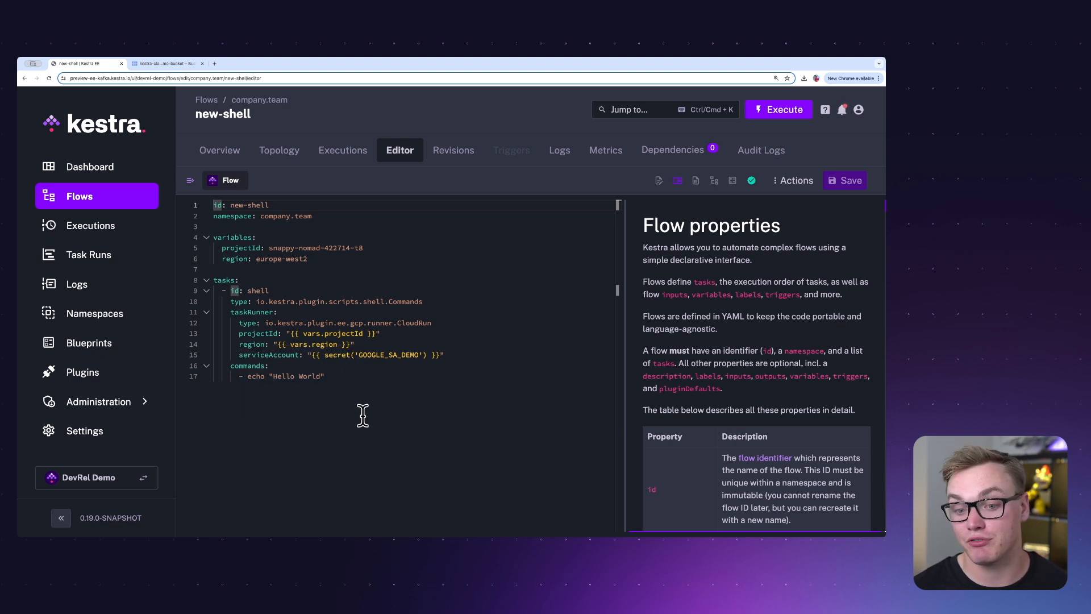
Switch to the Google Cloud console and copy the project ID kestra-sandbox from the project list
{"action": "mouse_move", "coordinate": [330, 354]}
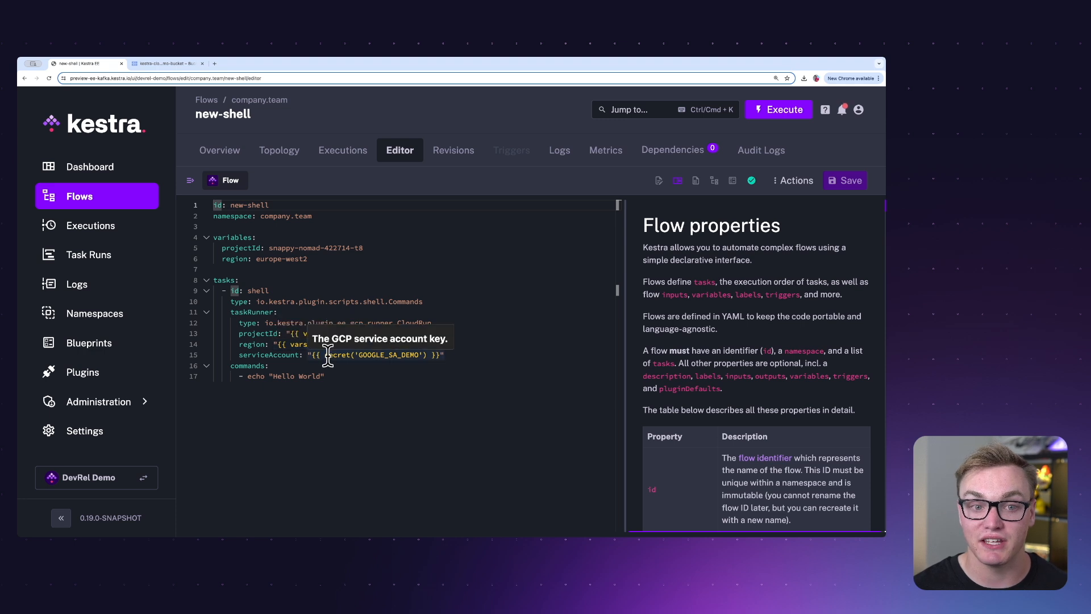
{"action": "left_click", "coordinate": [160, 62]}
{"action": "left_click", "coordinate": [192, 103]}
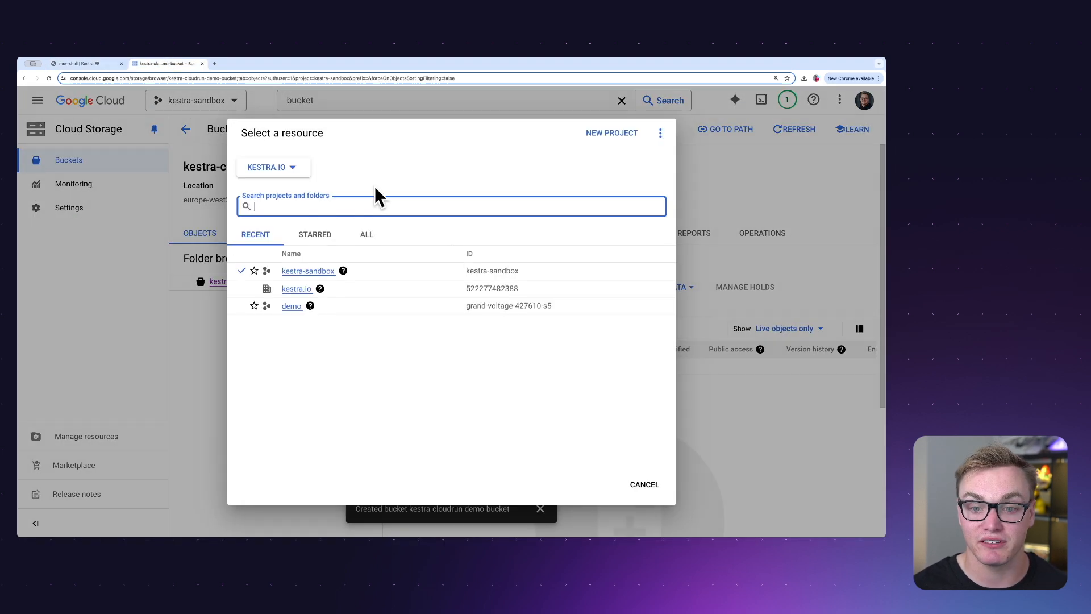
{"action": "left_click_drag", "start_coordinate": [528, 268], "coordinate": [460, 271]}
{"action": "key", "text": "ctrl+c"}
Back in Kestra, set the new-shell flow's projectId variable to kestra-sandbox and save the flow
{"action": "left_click", "coordinate": [73, 62]}
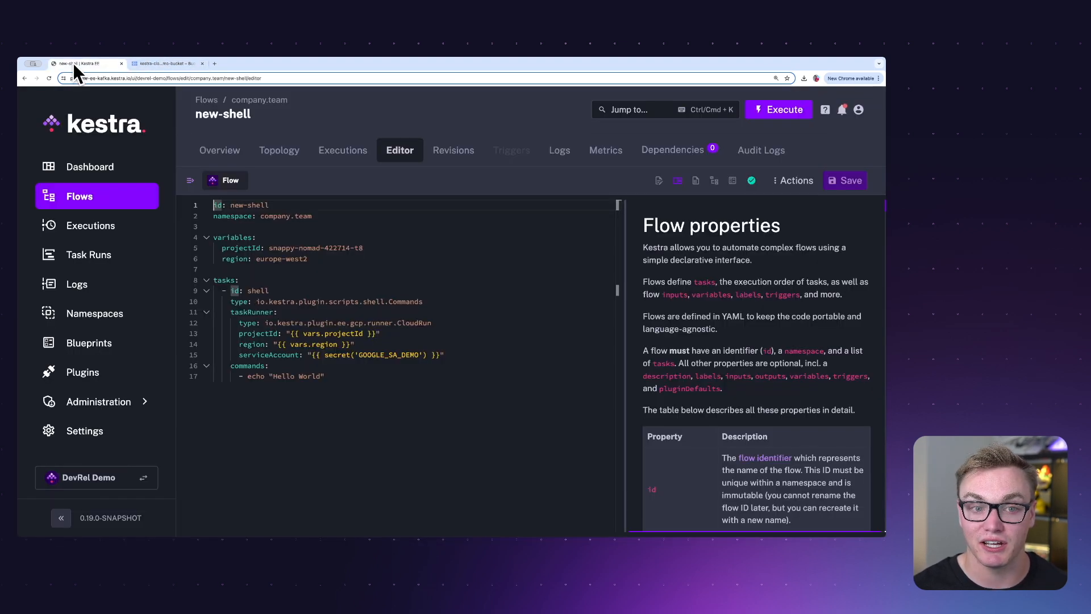
{"action": "left_click_drag", "start_coordinate": [364, 247], "coordinate": [269, 248]}
{"action": "key", "text": "ctrl+v"}
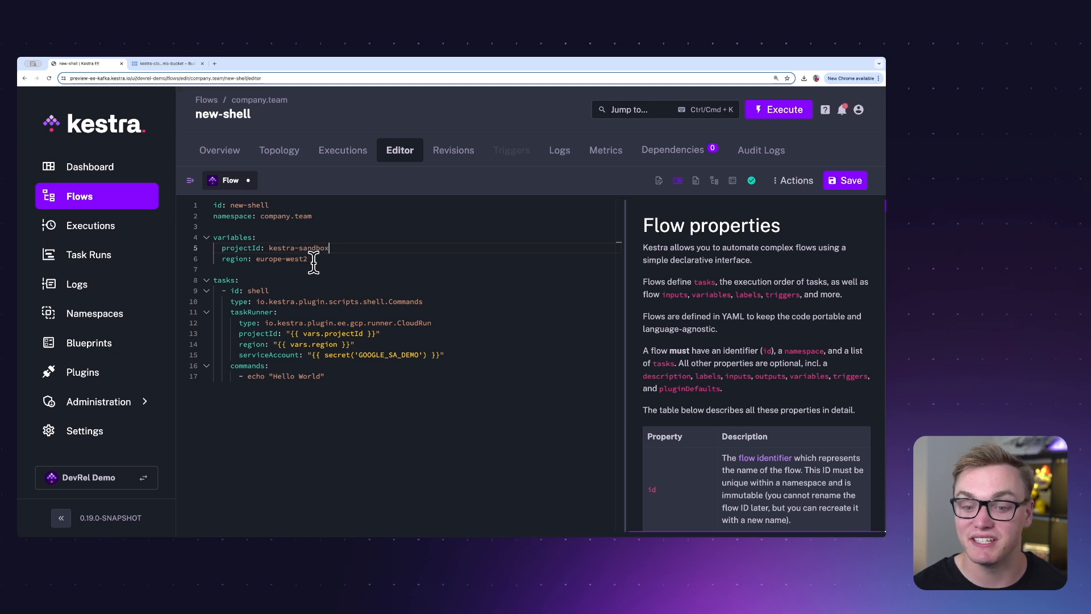
{"action": "mouse_move", "coordinate": [427, 356]}
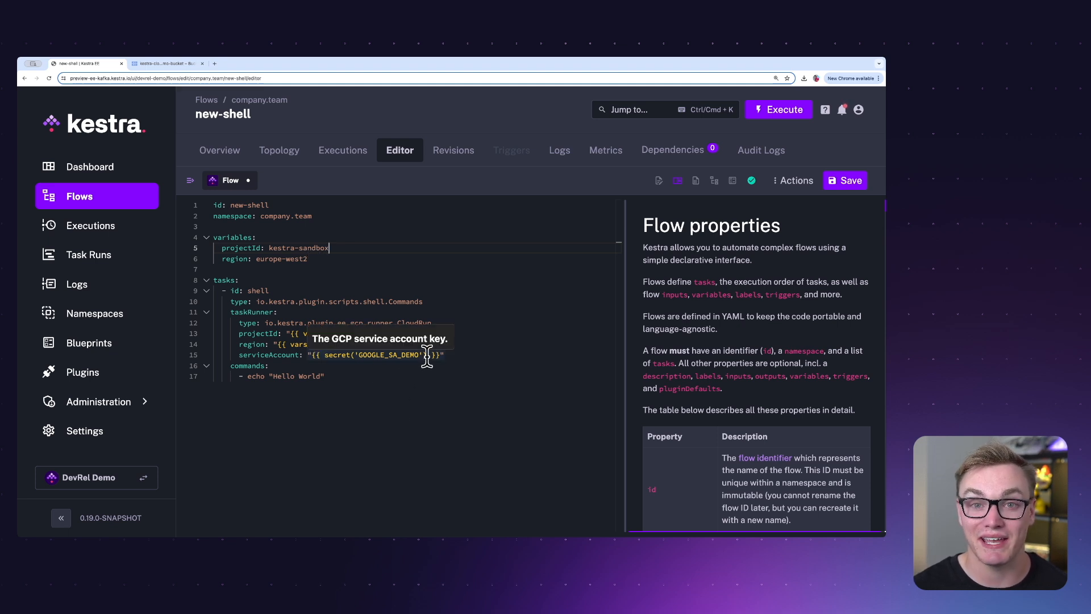
{"action": "left_click", "coordinate": [845, 181]}
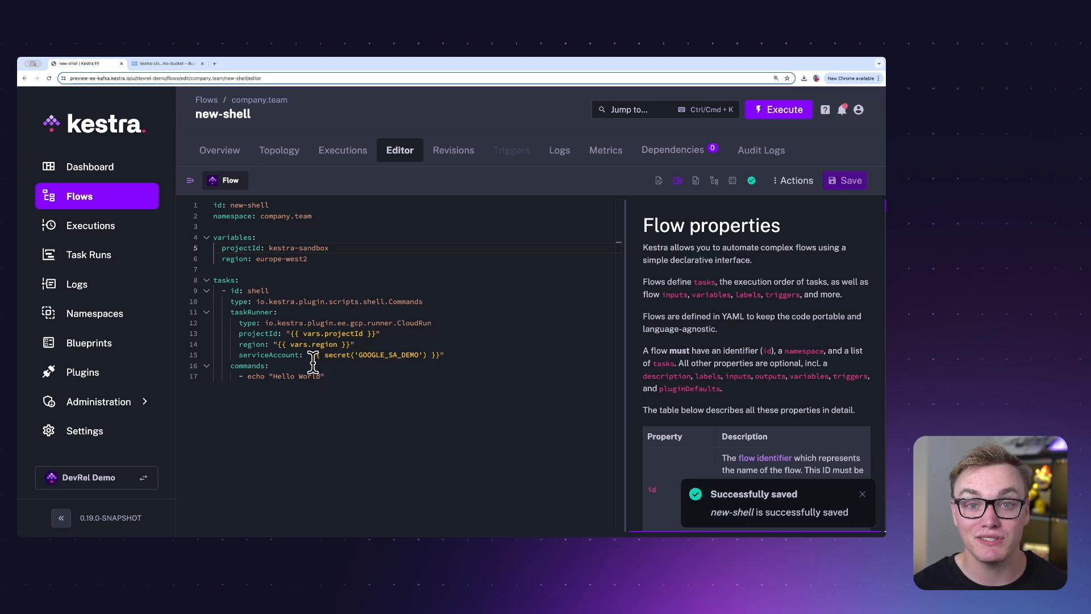
Add a secret with key GOOGLE_SA_DEMO to the company.team namespace, pasting the service account's JSON private key as its value, and save it
{"action": "left_click", "coordinate": [134, 311]}
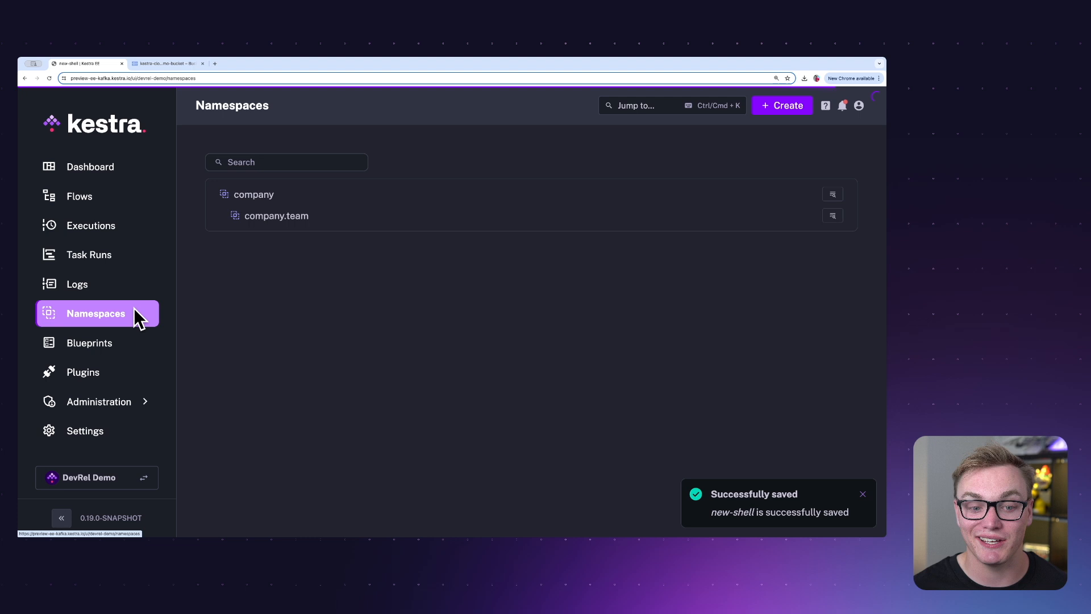
{"action": "left_click", "coordinate": [833, 218]}
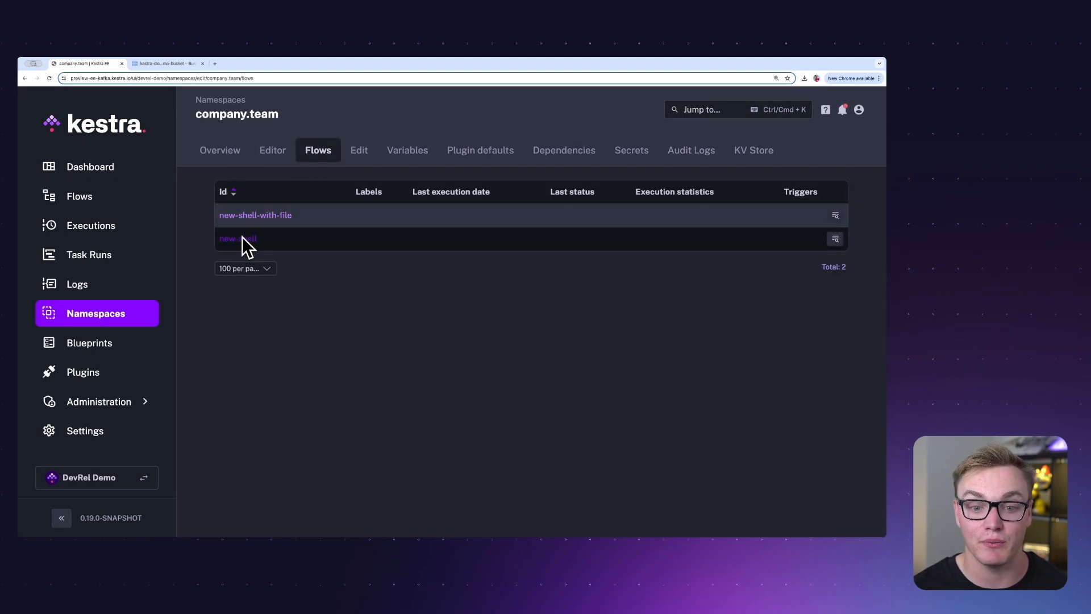
{"action": "left_click", "coordinate": [629, 151]}
{"action": "left_click", "coordinate": [771, 110]}
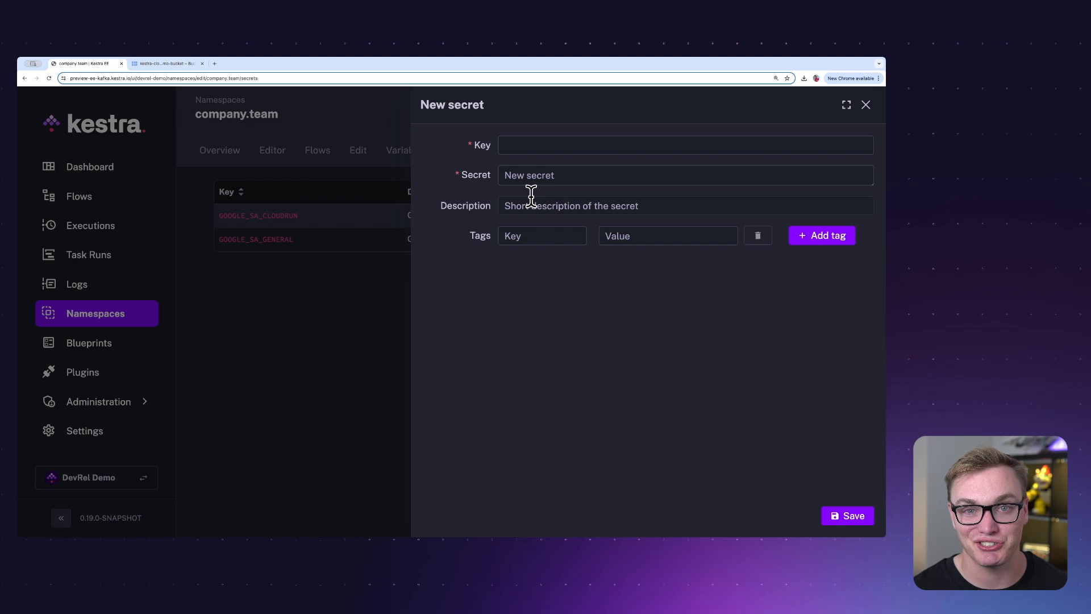
{"action": "left_click", "coordinate": [533, 150]}
{"action": "type", "text": "G"}
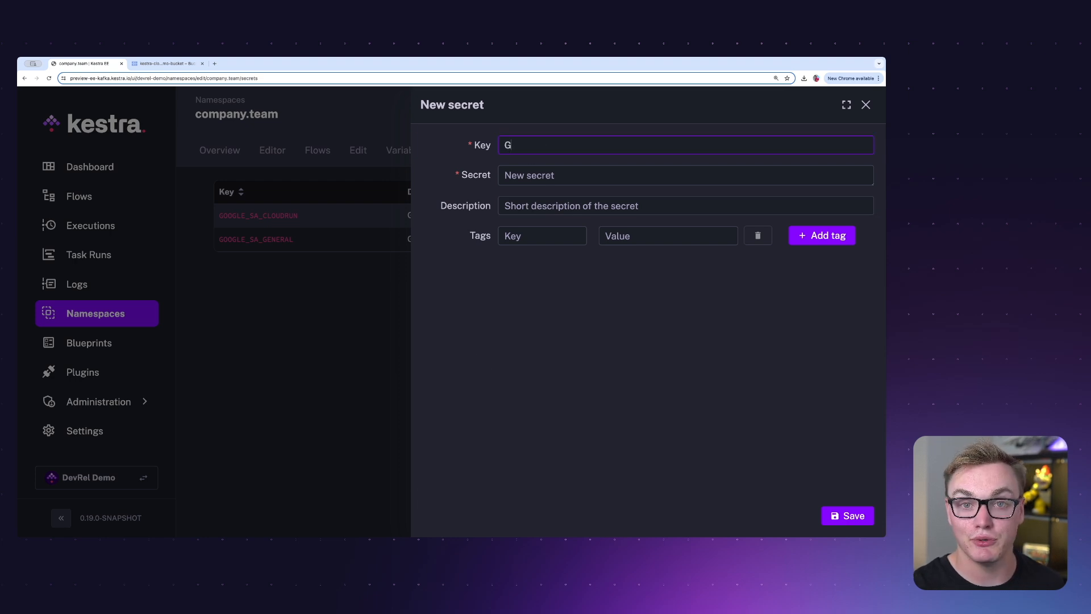
{"action": "type", "text": "O"}
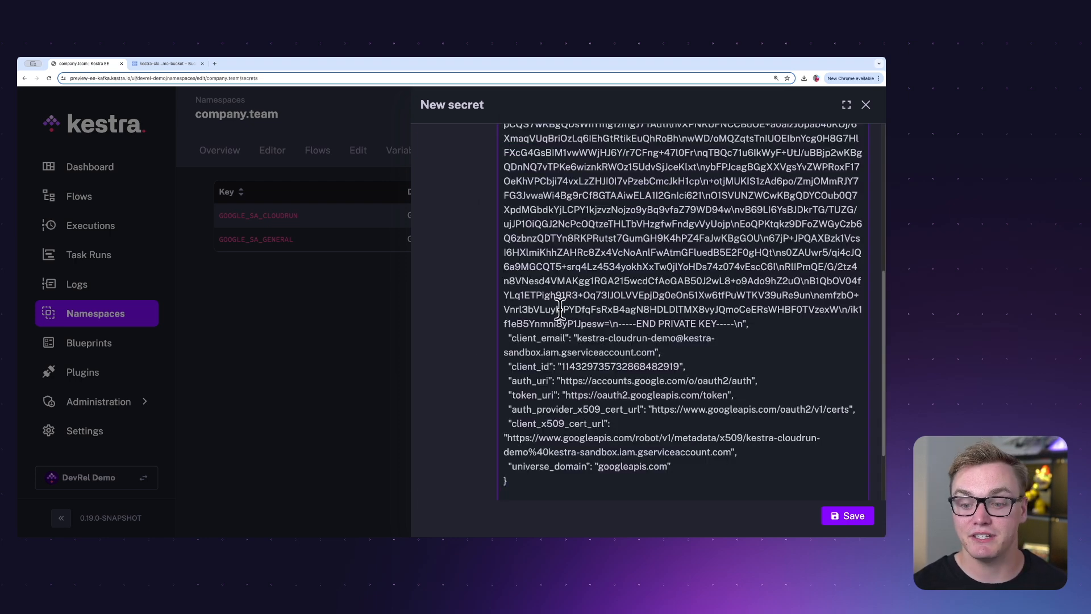
{"action": "scroll", "coordinate": [557, 303], "scroll_direction": "up", "scroll_amount": 6}
{"action": "left_click", "coordinate": [839, 517]}
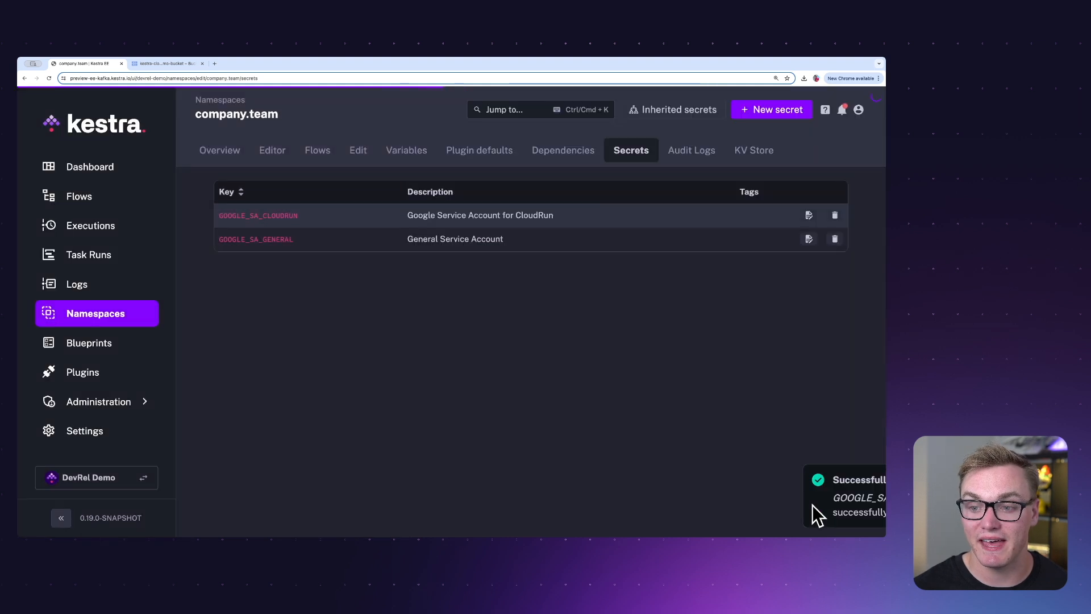
Open the new-shell flow's code from the flows list and execute the flow
{"action": "left_click", "coordinate": [106, 196]}
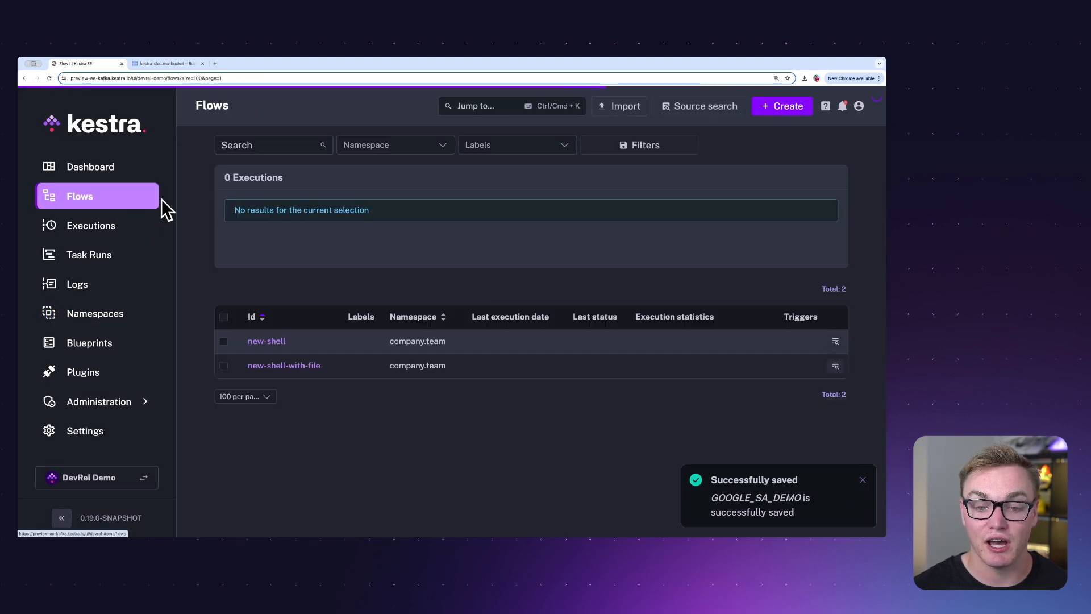
{"action": "left_click", "coordinate": [270, 342]}
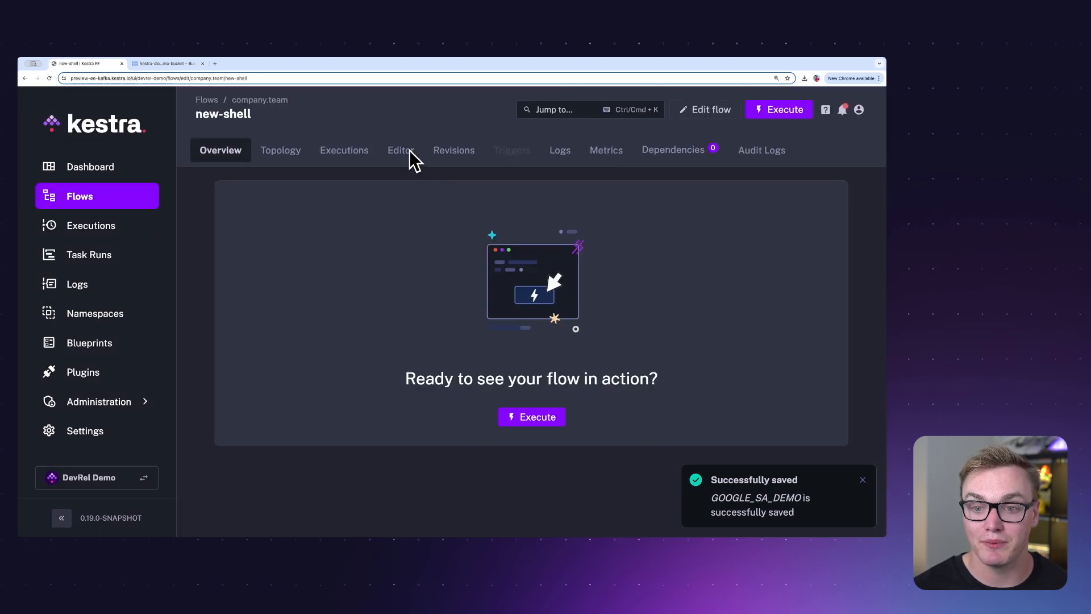
{"action": "left_click", "coordinate": [402, 151]}
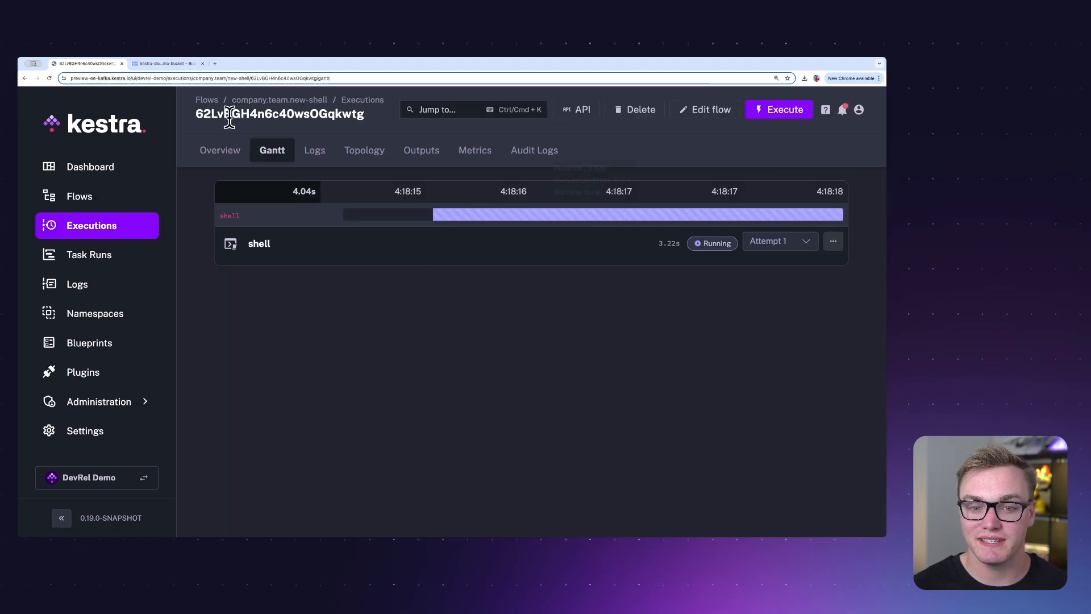
In the Google Cloud console, search for cloud run, open Cloud Run jobs and view the details of the new-shell job
{"action": "left_click", "coordinate": [162, 62]}
{"action": "left_click", "coordinate": [151, 153]}
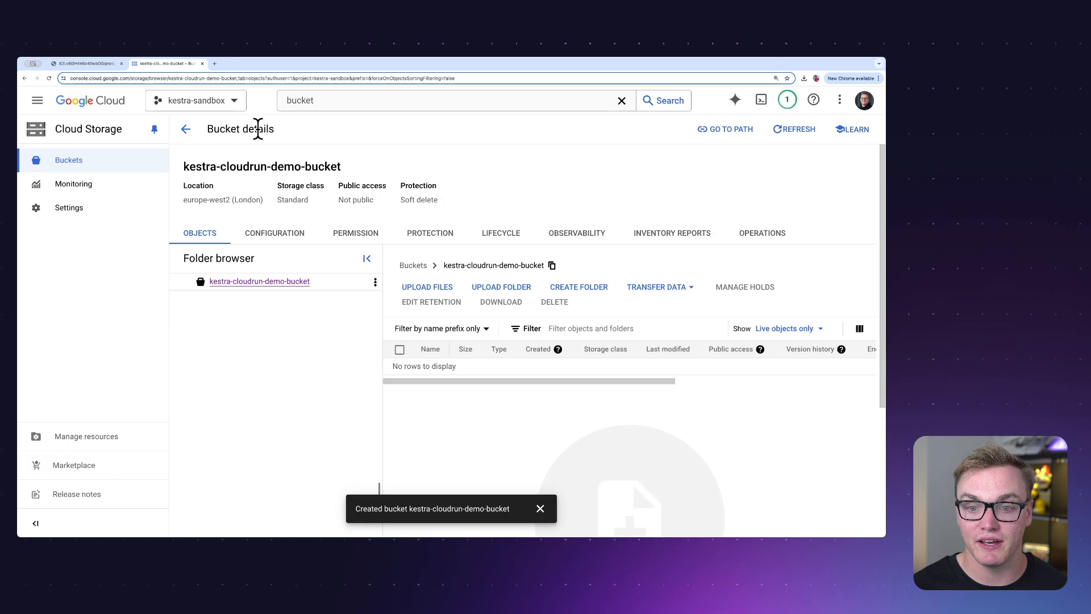
{"action": "left_click", "coordinate": [317, 100]}
{"action": "double_click", "coordinate": [317, 100]}
{"action": "type", "text": "cloud rim"}
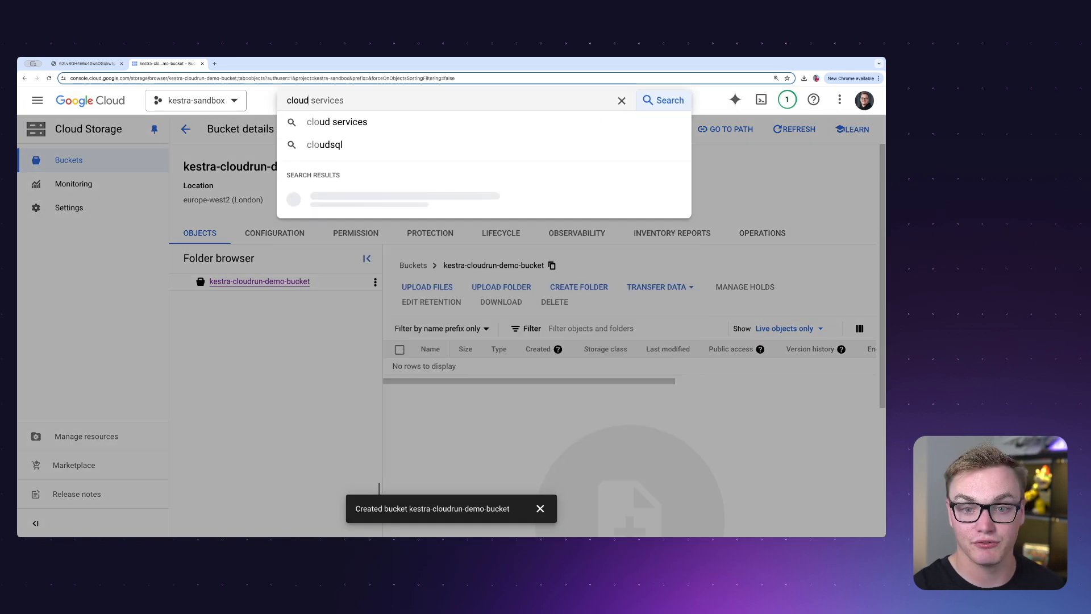
{"action": "key", "text": "BackSpace"}
{"action": "key", "text": "BackSpace"}
{"action": "type", "text": "un"}
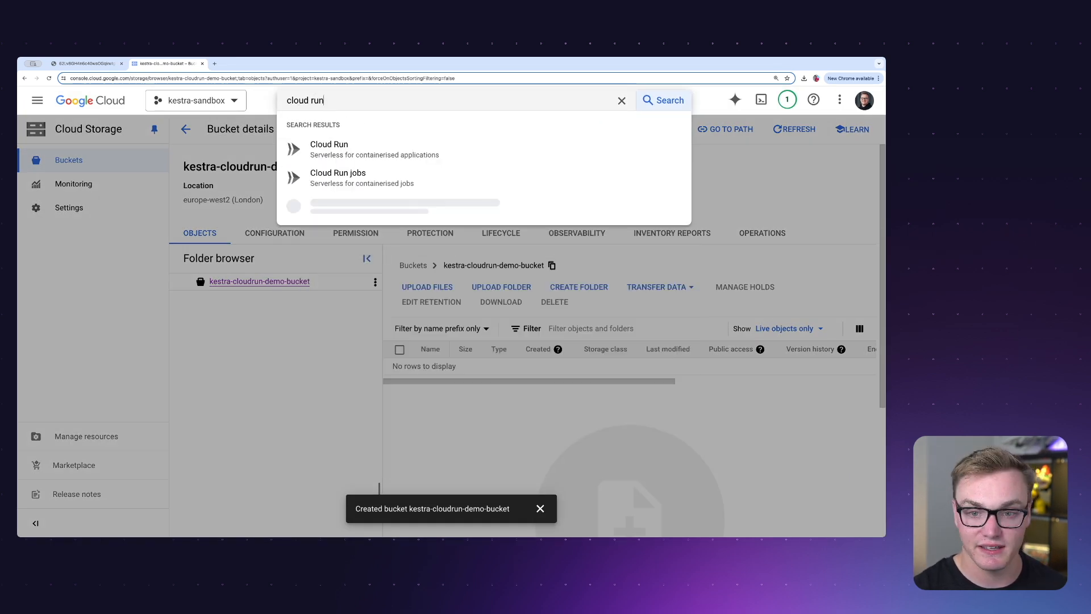
{"action": "left_click", "coordinate": [350, 176]}
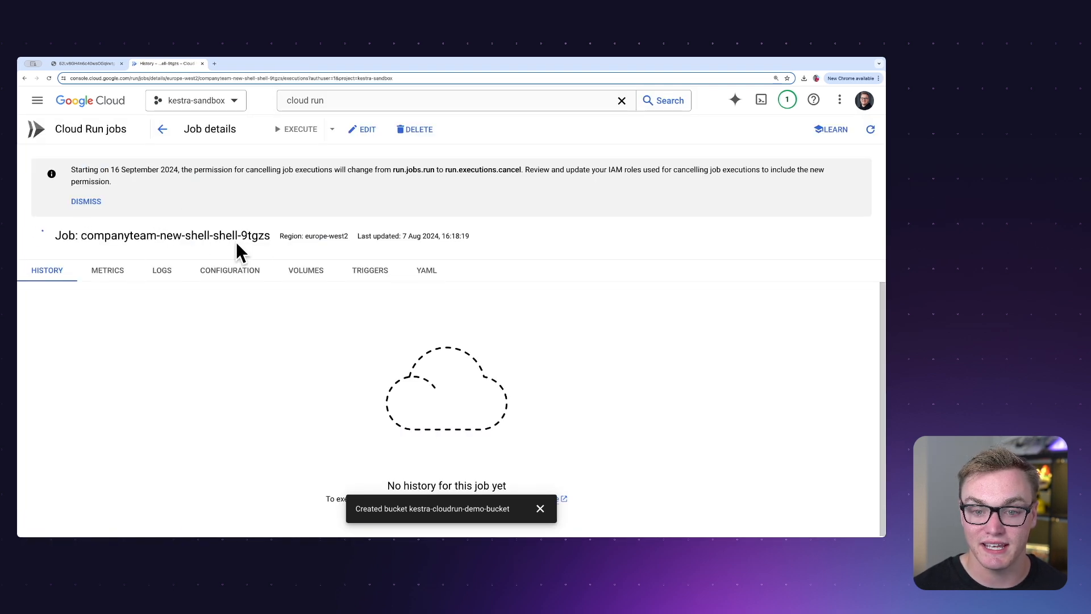
Review the Kestra execution's logs at TRACE level and check the Cloud Run jobs in Google Cloud again
{"action": "left_click", "coordinate": [88, 64]}
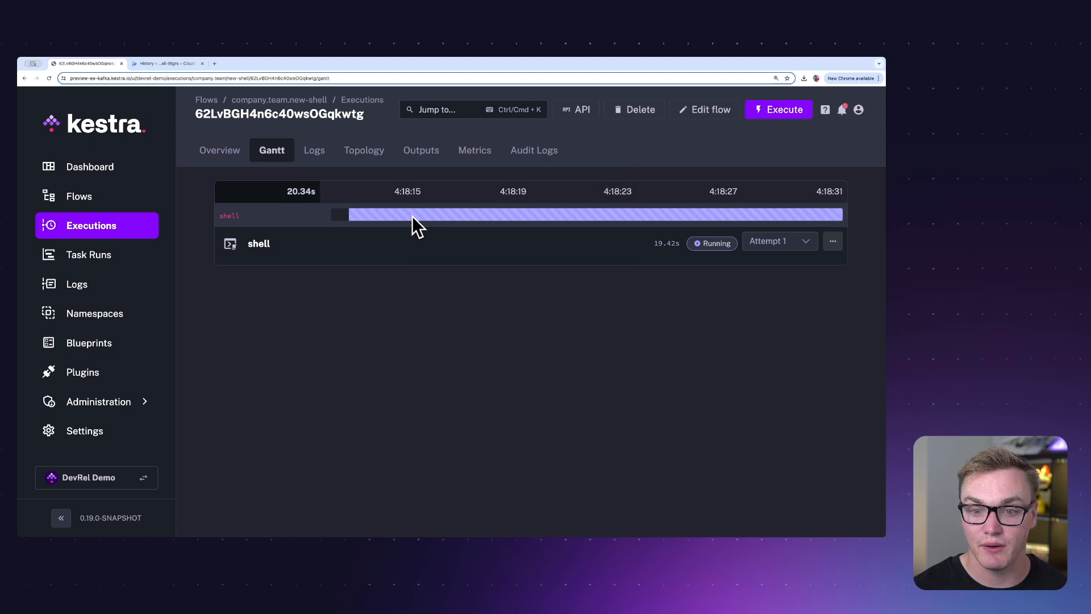
{"action": "left_click", "coordinate": [316, 151]}
{"action": "left_click", "coordinate": [382, 190]}
{"action": "left_click", "coordinate": [370, 220]}
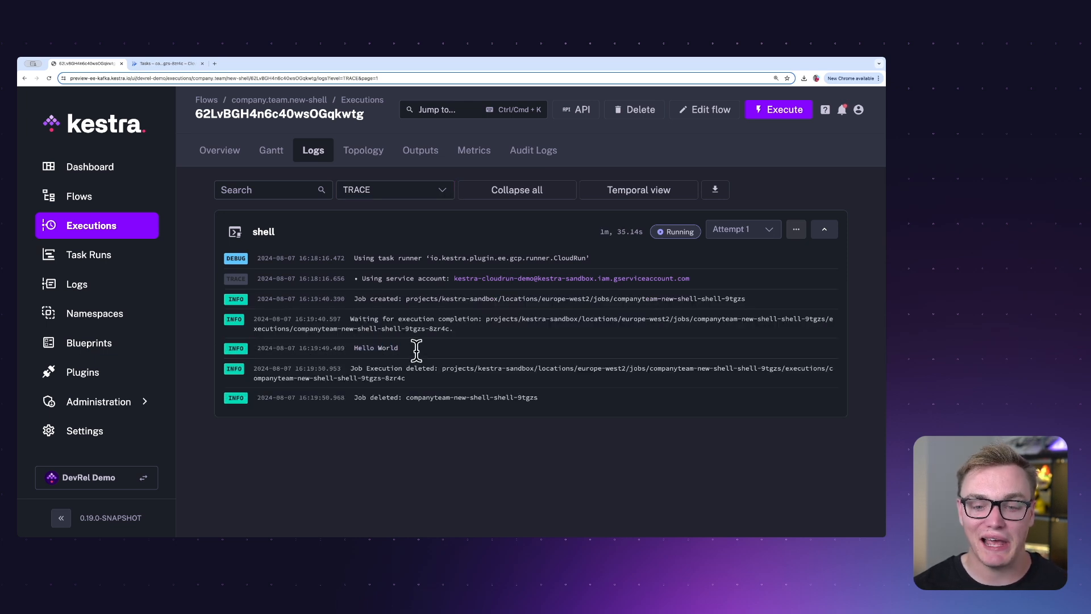
{"action": "left_click", "coordinate": [171, 64]}
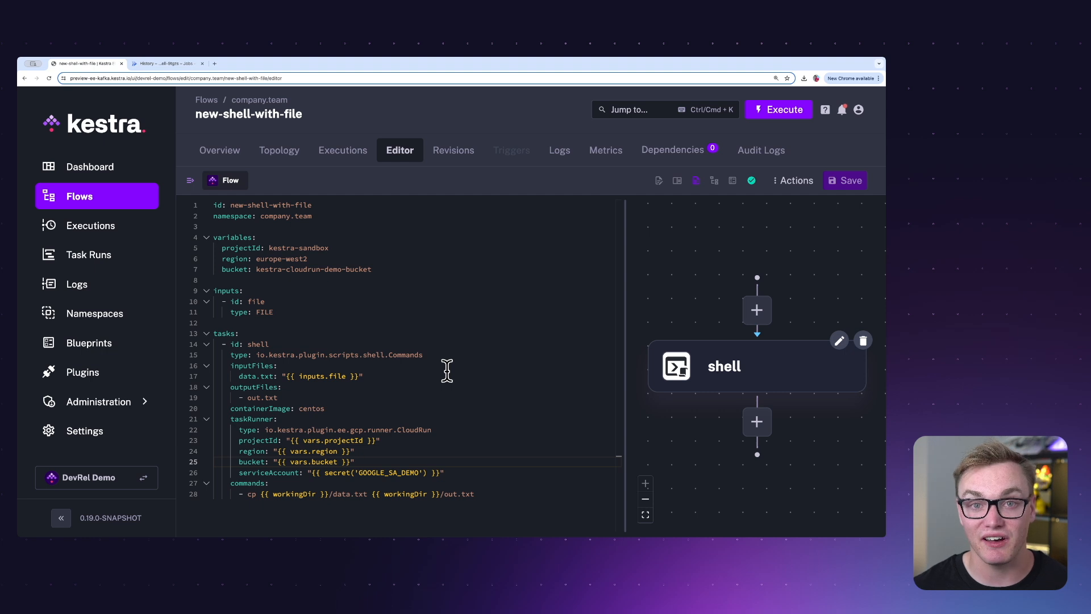
Examine the new-shell-with-file flow's bucket variable, the task runner's bucket property and the cp command using workingDir
{"action": "left_click_drag", "start_coordinate": [222, 271], "coordinate": [399, 275]}
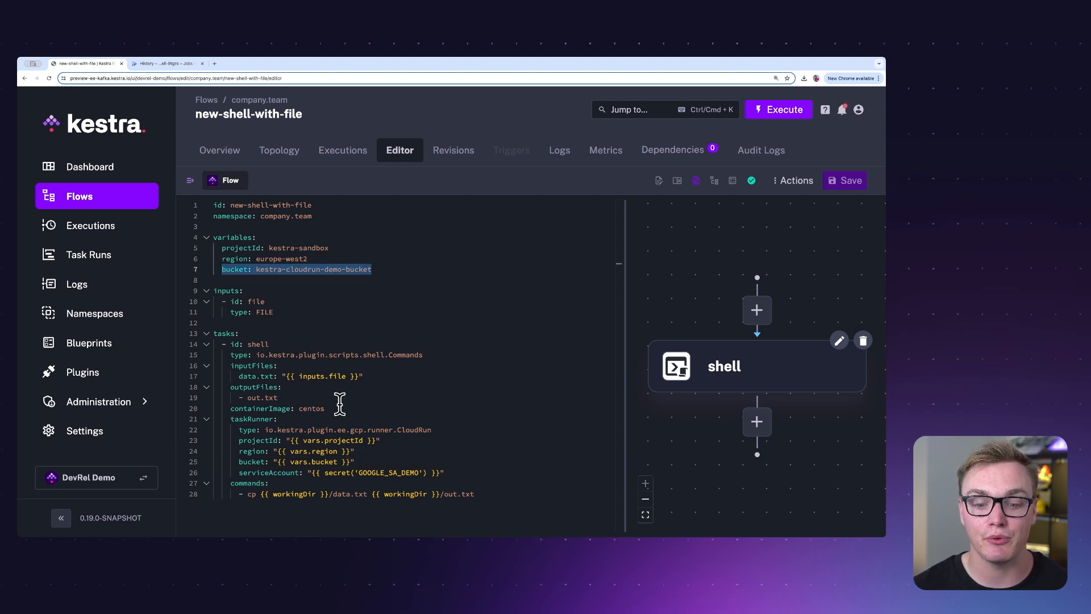
{"action": "left_click_drag", "start_coordinate": [277, 461], "coordinate": [366, 462]}
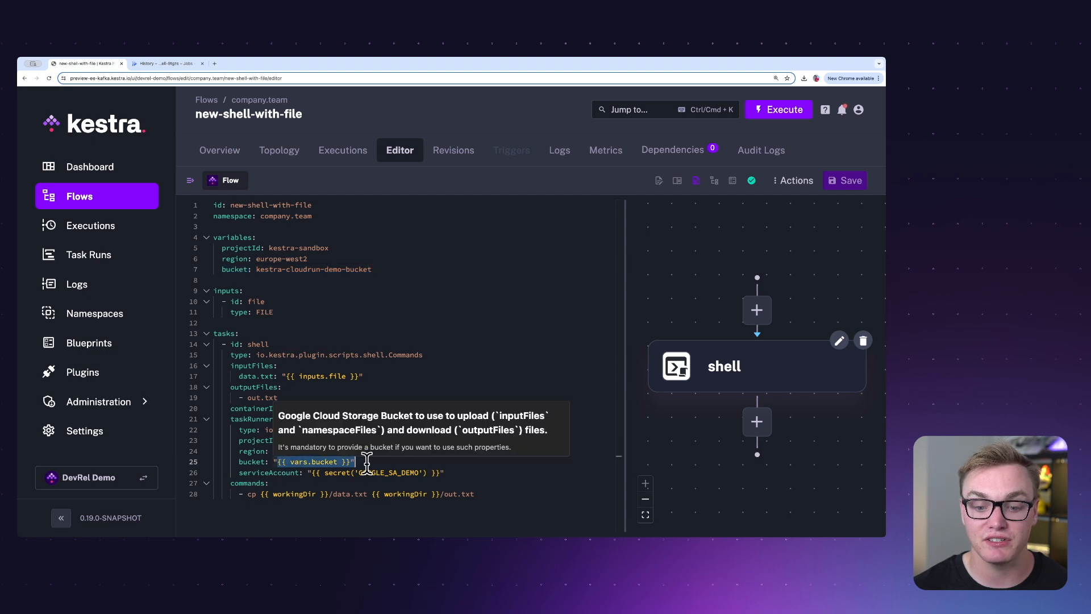
{"action": "left_click", "coordinate": [377, 460]}
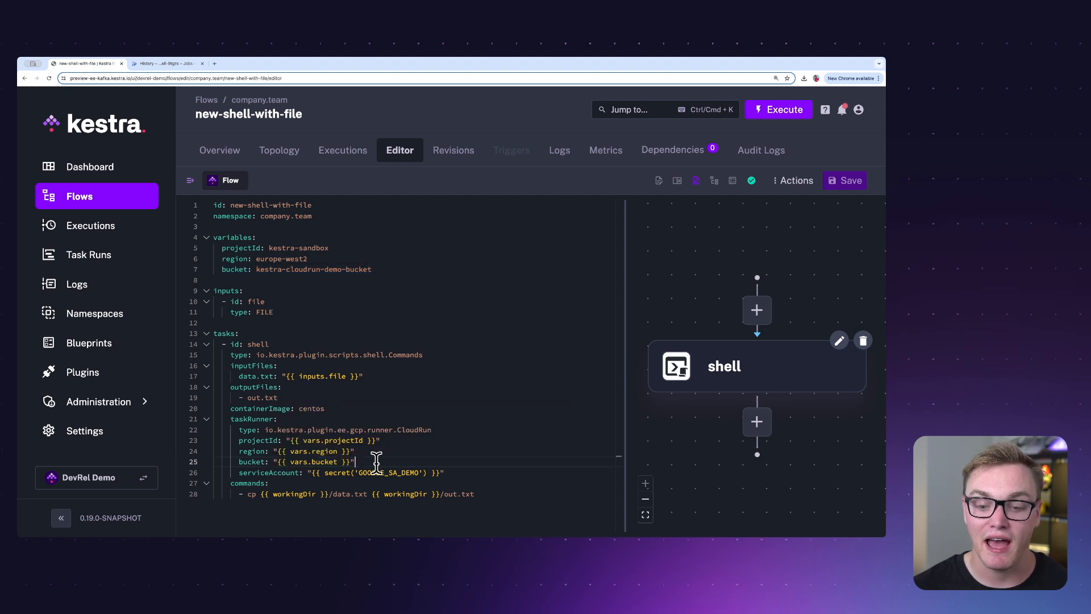
{"action": "left_click_drag", "start_coordinate": [235, 493], "coordinate": [495, 492]}
{"action": "left_click", "coordinate": [495, 492]}
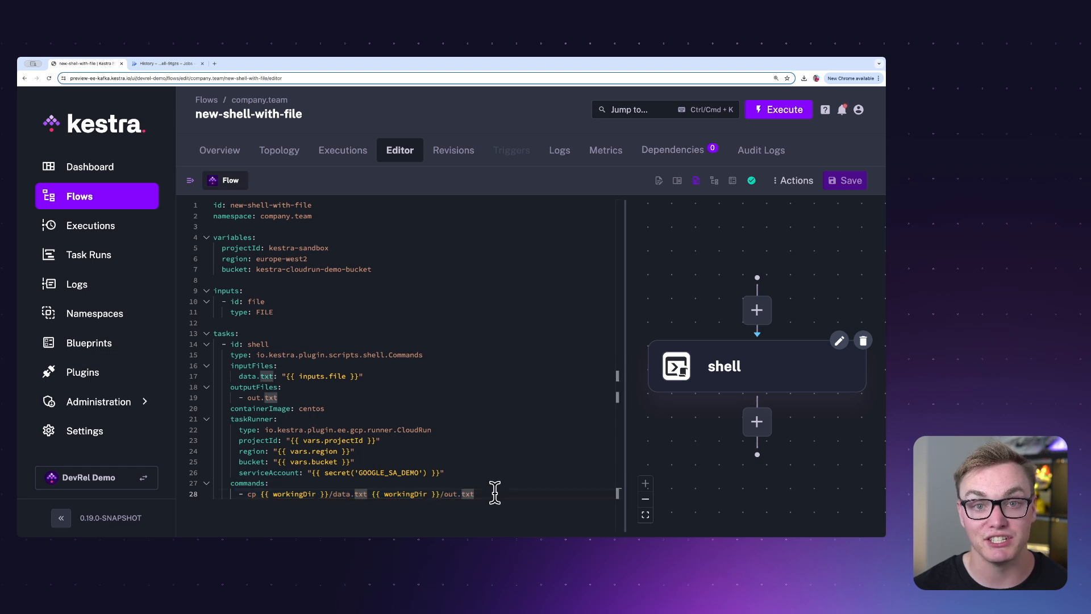
{"action": "left_click", "coordinate": [275, 493]}
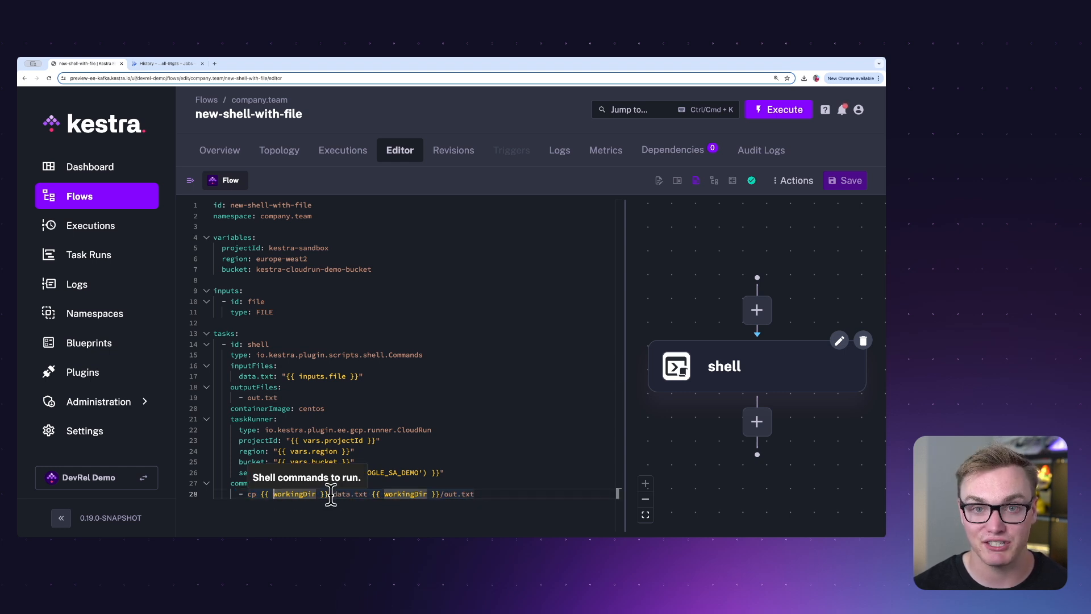
{"action": "left_click", "coordinate": [435, 460]}
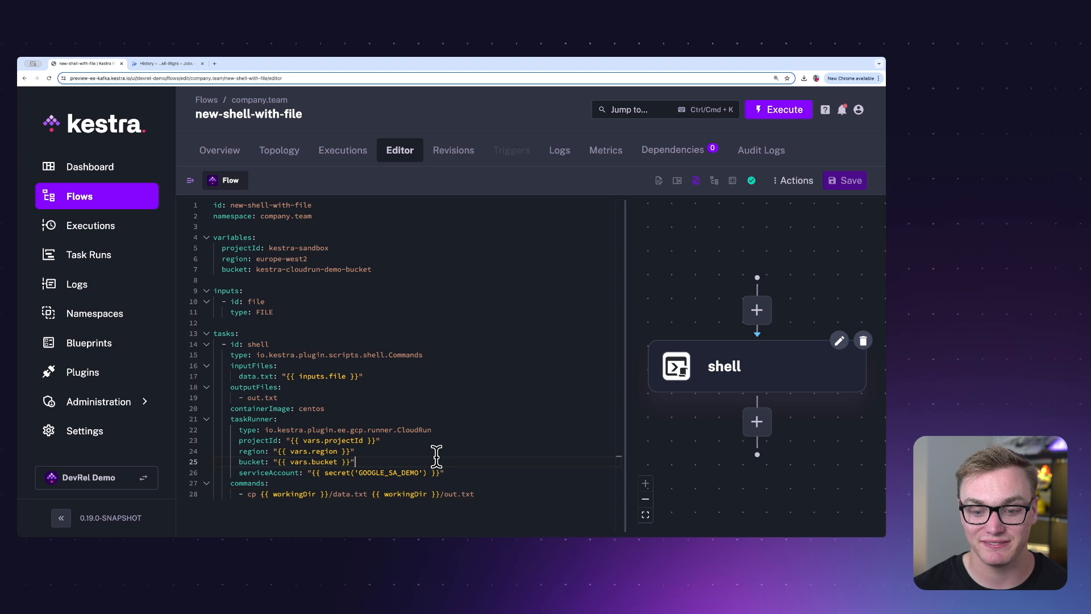
Execute the new-shell-with-file flow with myfile.txt as its file input
{"action": "left_click", "coordinate": [794, 110]}
{"action": "left_click", "coordinate": [295, 225]}
{"action": "double_click", "coordinate": [394, 154]}
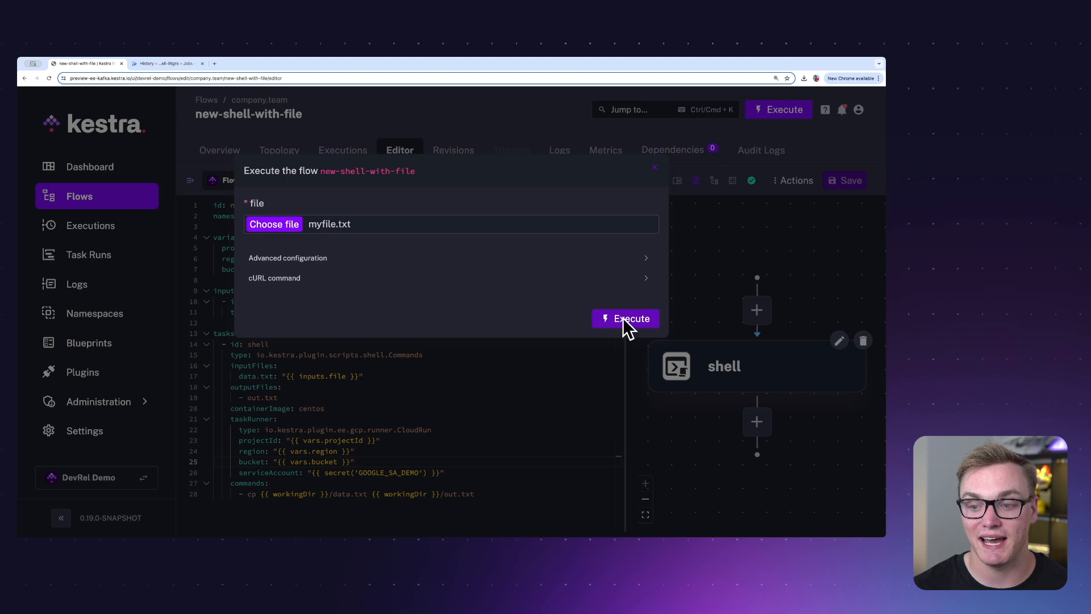
{"action": "left_click", "coordinate": [628, 321]}
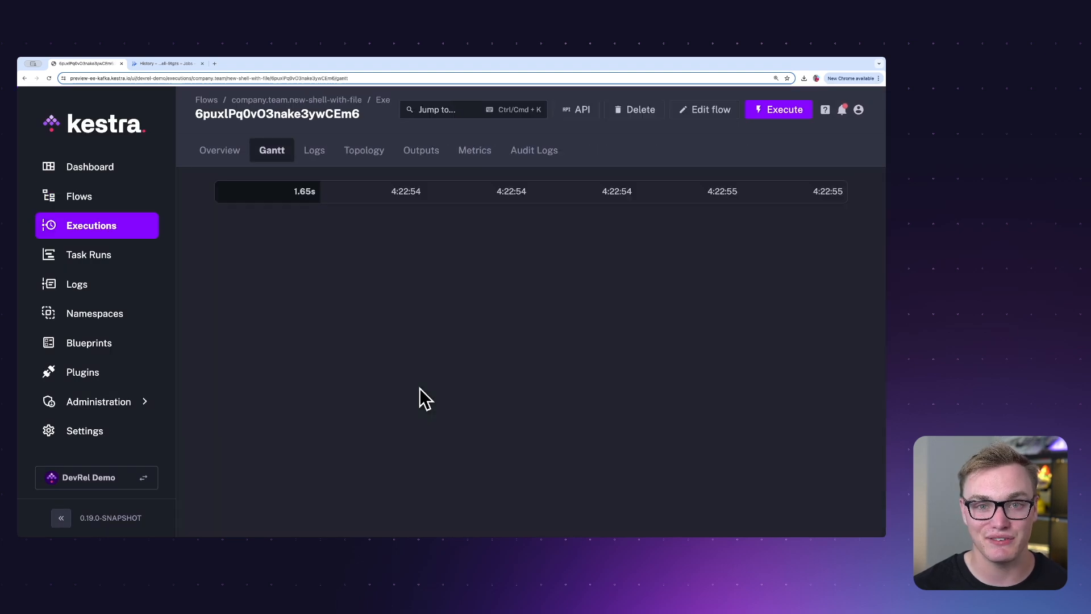
In Google Cloud, open the new-shell-with-file job's execution details, check the Kestra execution's overview, and view the job's logs
{"action": "left_click", "coordinate": [149, 64]}
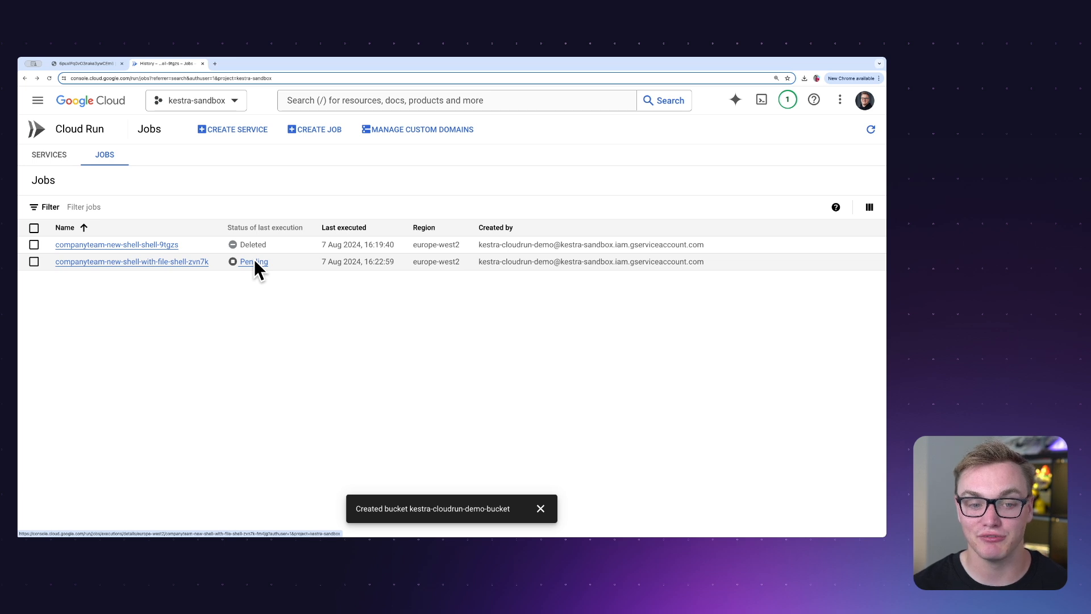
{"action": "left_click", "coordinate": [254, 263]}
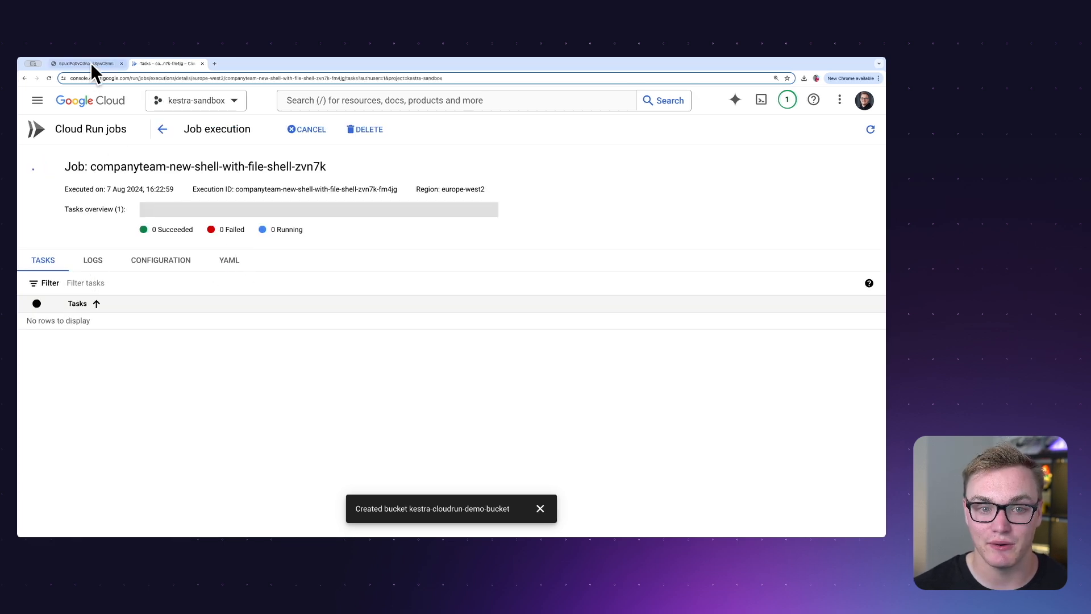
{"action": "left_click", "coordinate": [90, 63]}
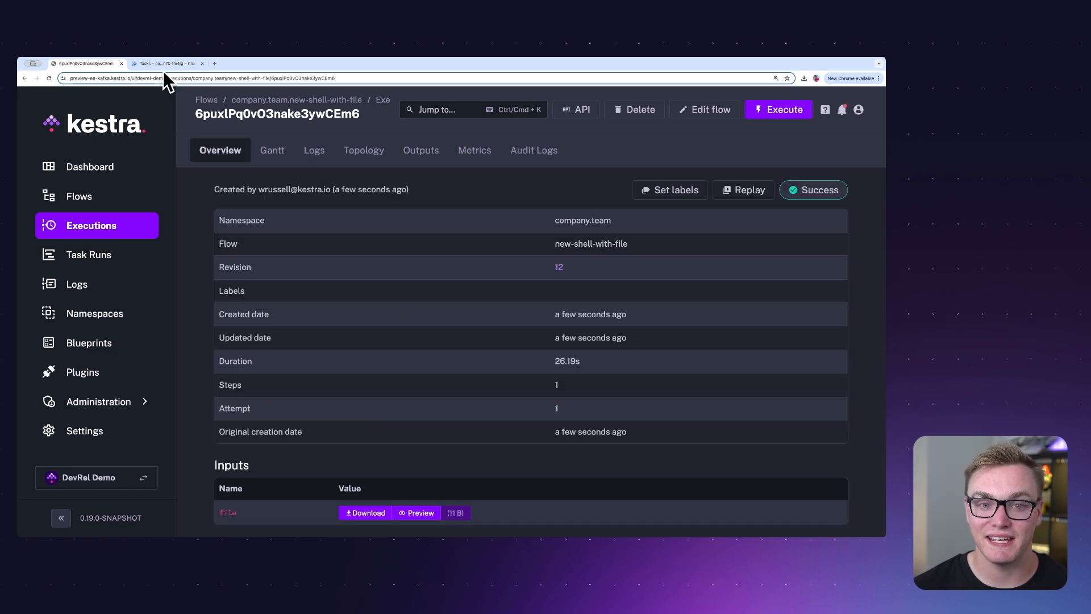
{"action": "left_click", "coordinate": [168, 64]}
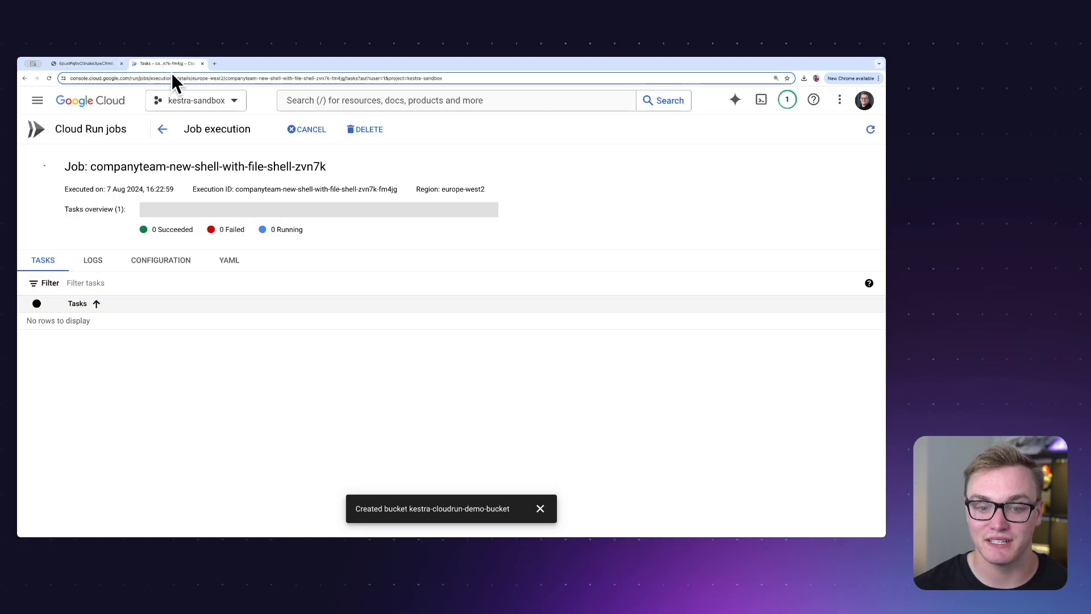
{"action": "left_click", "coordinate": [87, 258]}
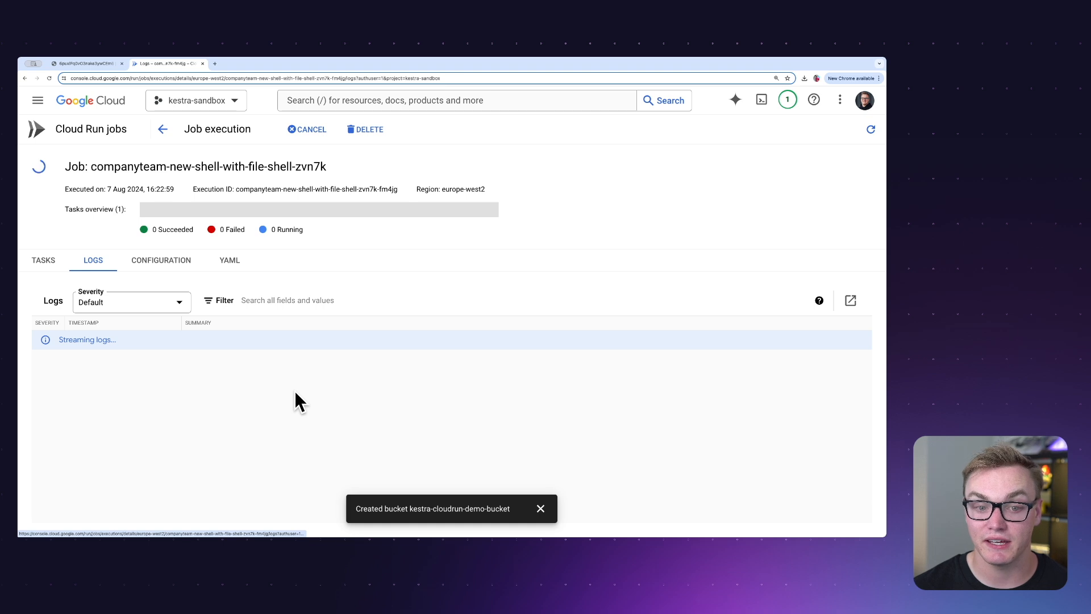